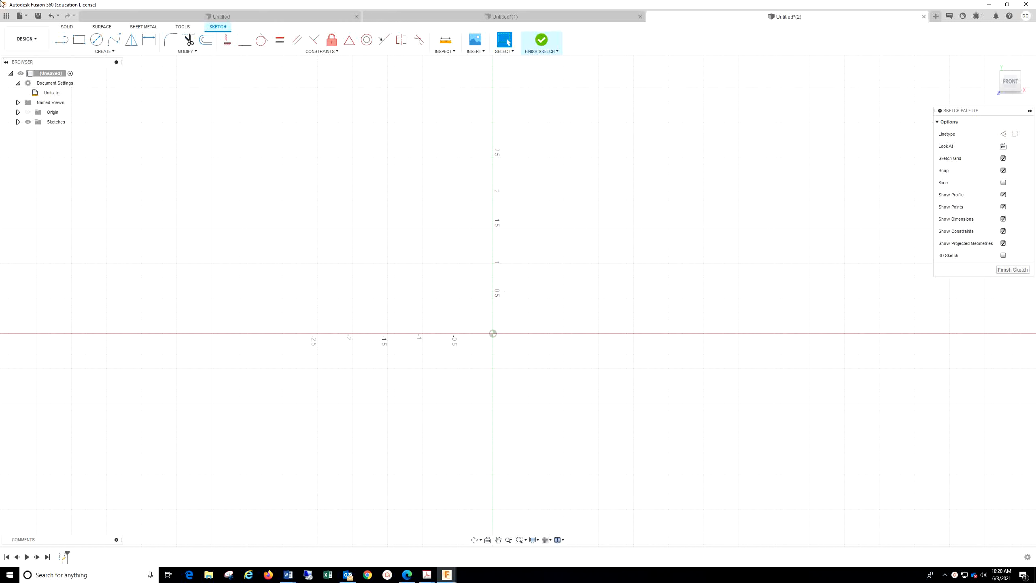
Step: Draw a 3 in horizontal line extending right from the origin as the profile's base
click(61, 39)
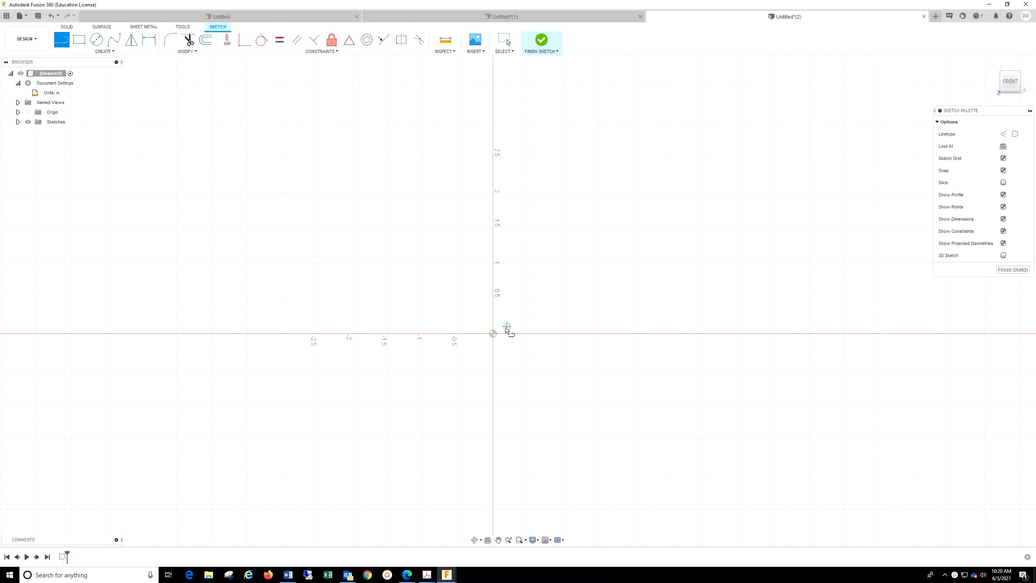
click(493, 334)
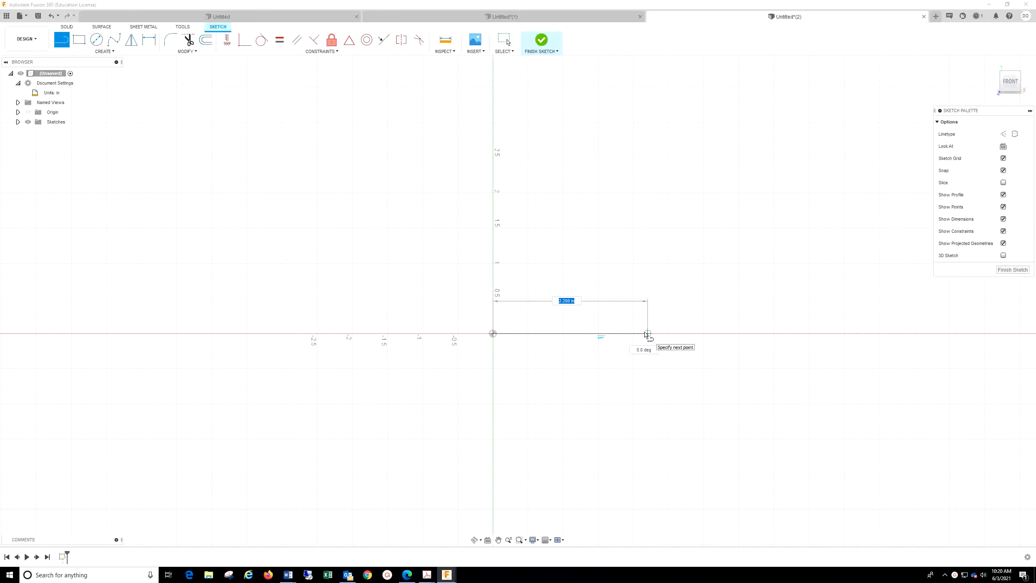
key(Return)
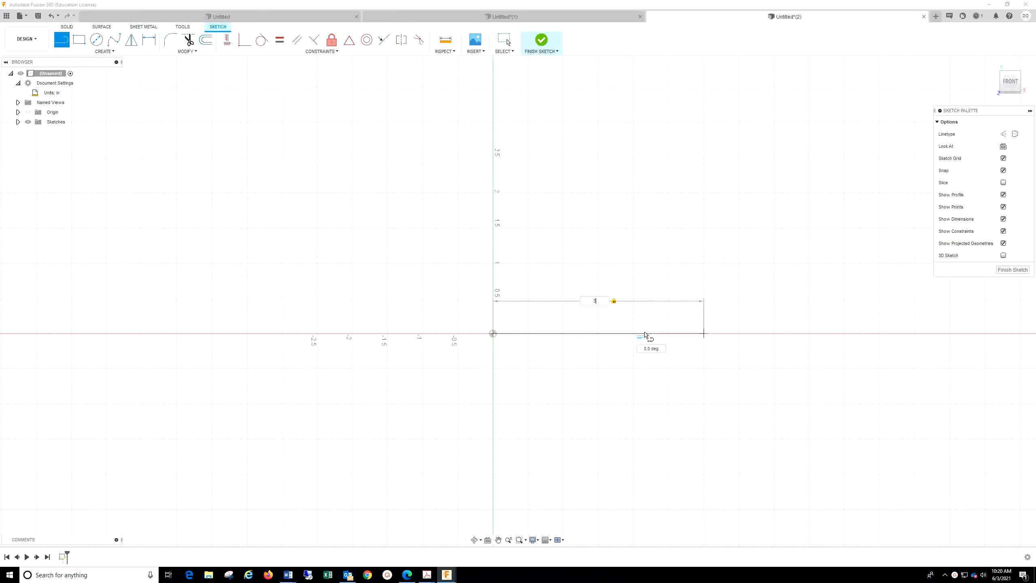
key(Escape)
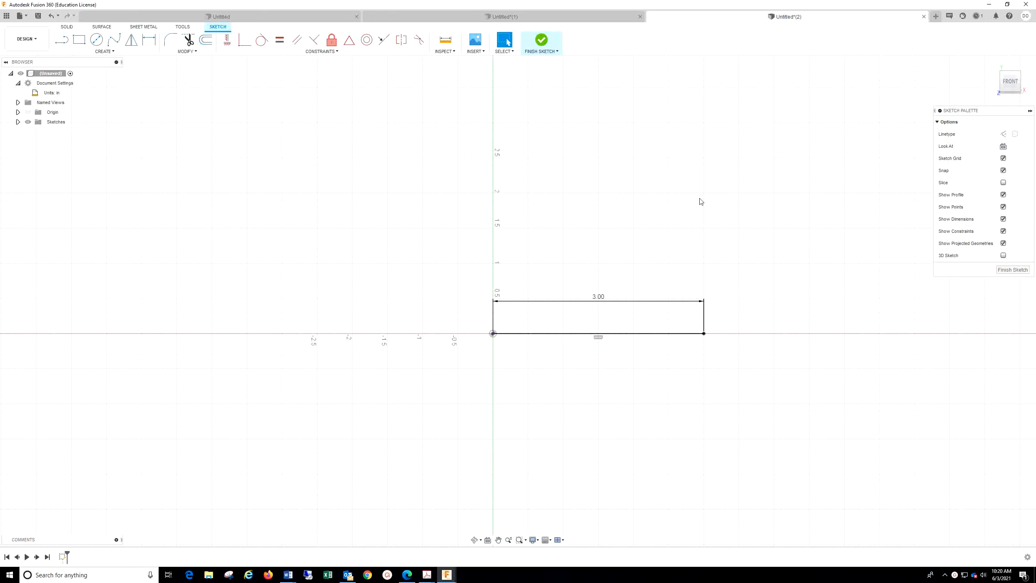
Step: Draw a 1.5 in vertical line upward from the base line's right end
click(61, 39)
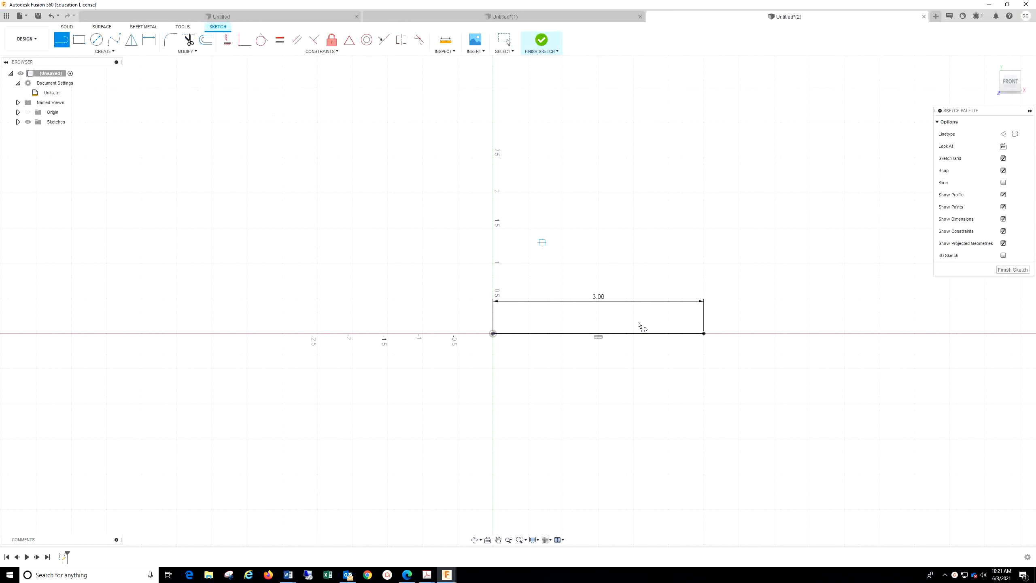
click(704, 333)
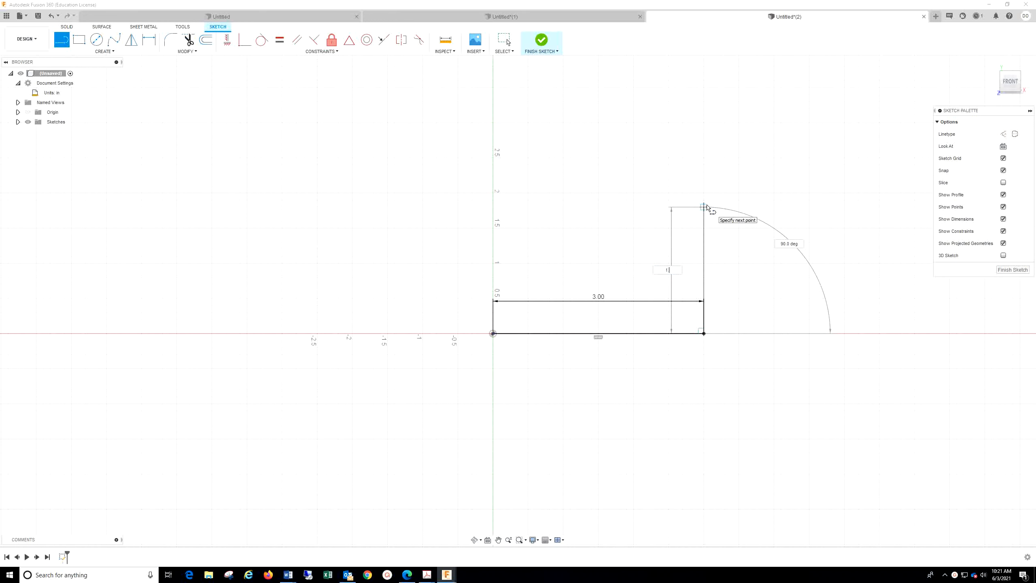
key(Return)
key(Escape)
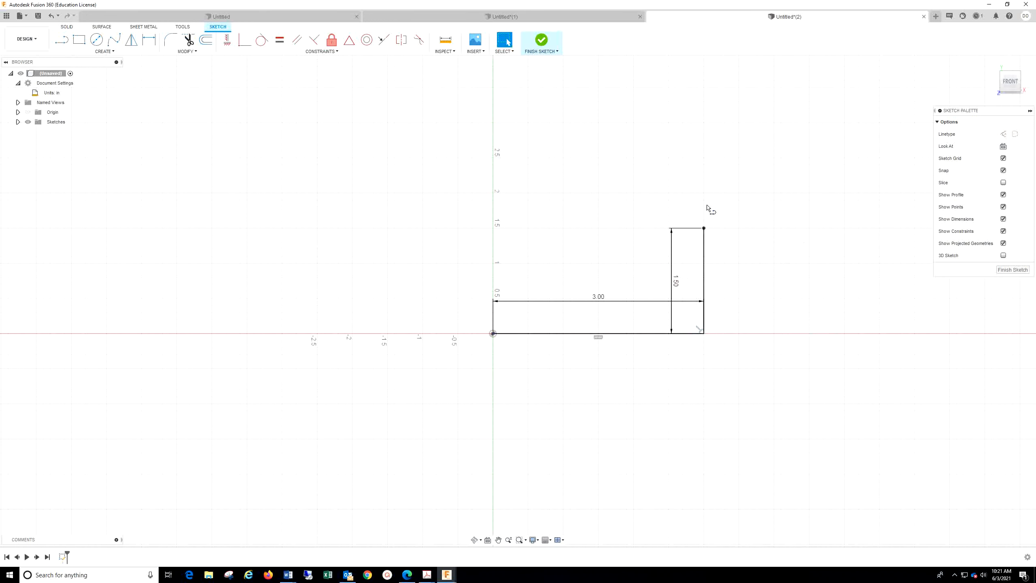
Step: Try a slanted 0.25 in line up from the origin, and undo it
click(62, 40)
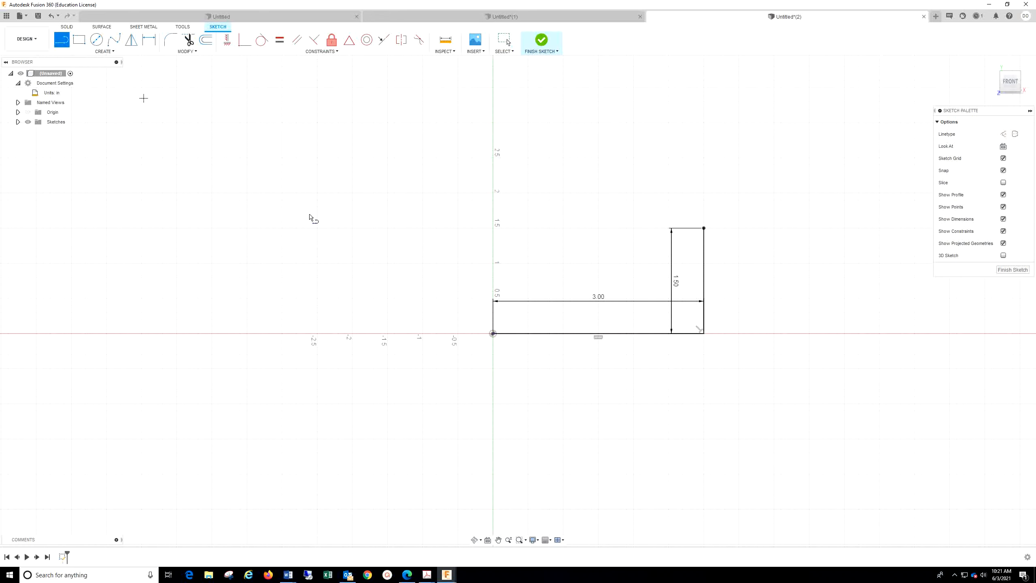
click(494, 333)
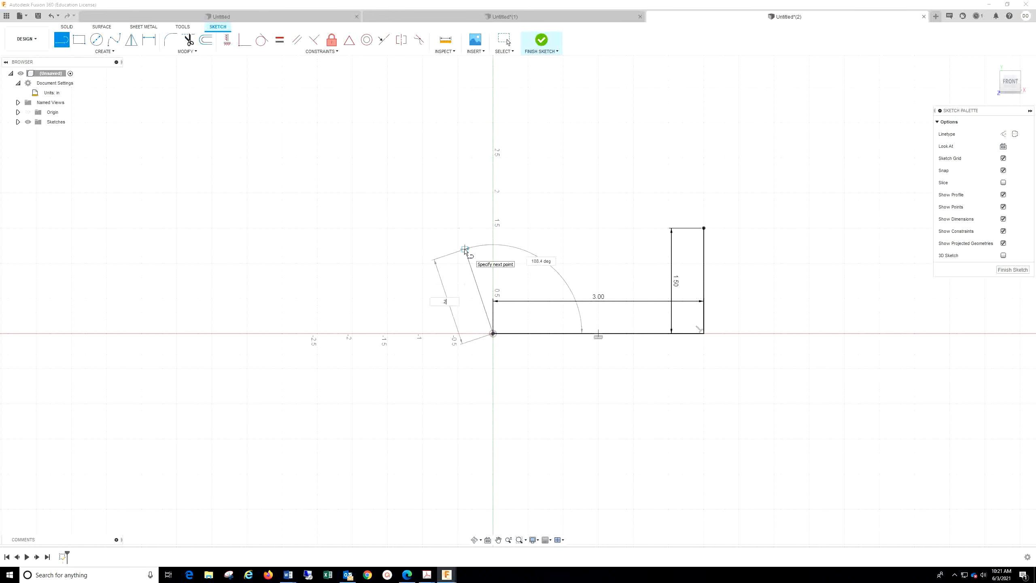
key(Return)
key(Escape)
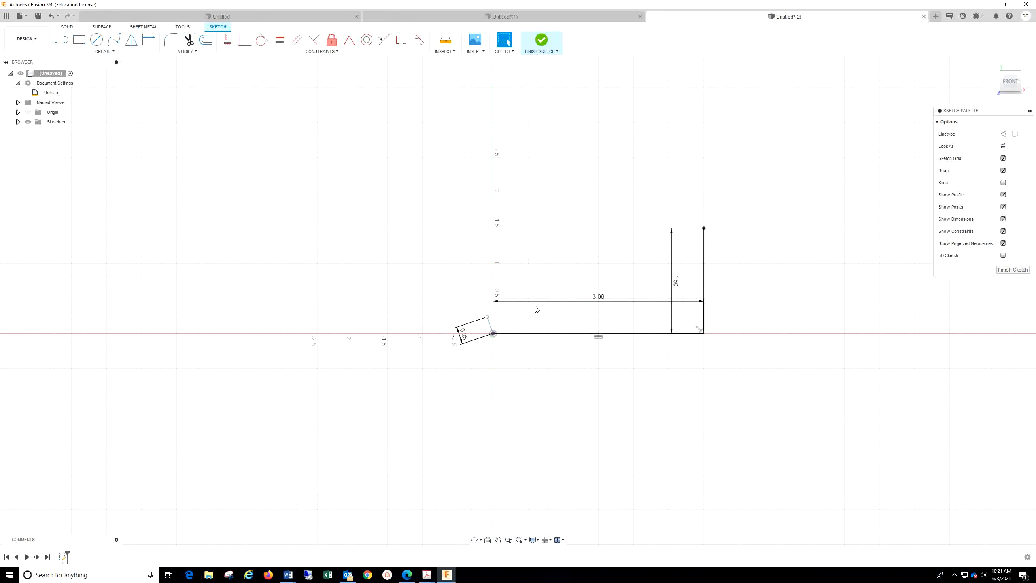
click(51, 16)
Step: Draw a 0.25 in vertical line straight up from the origin
click(61, 40)
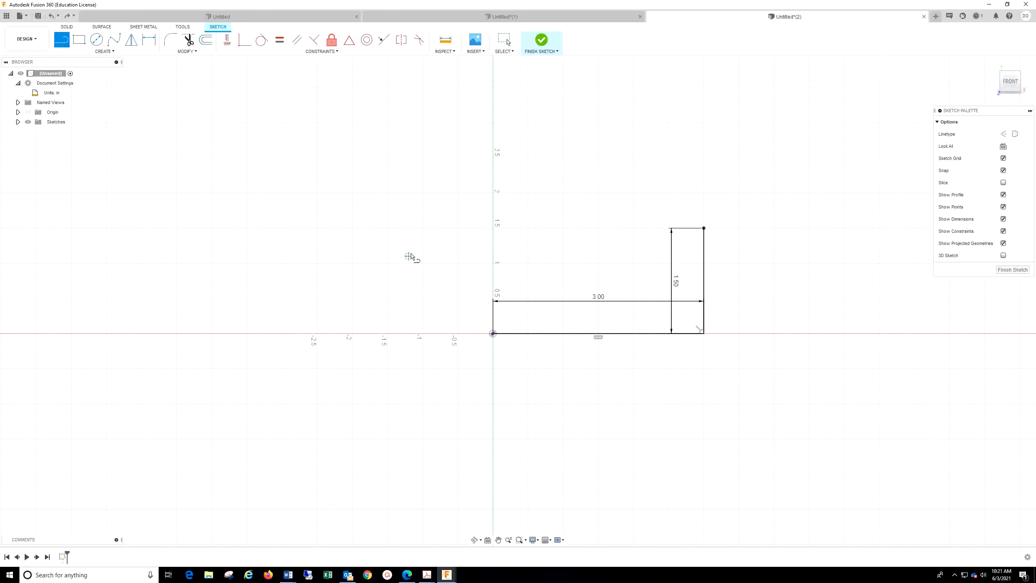
click(493, 333)
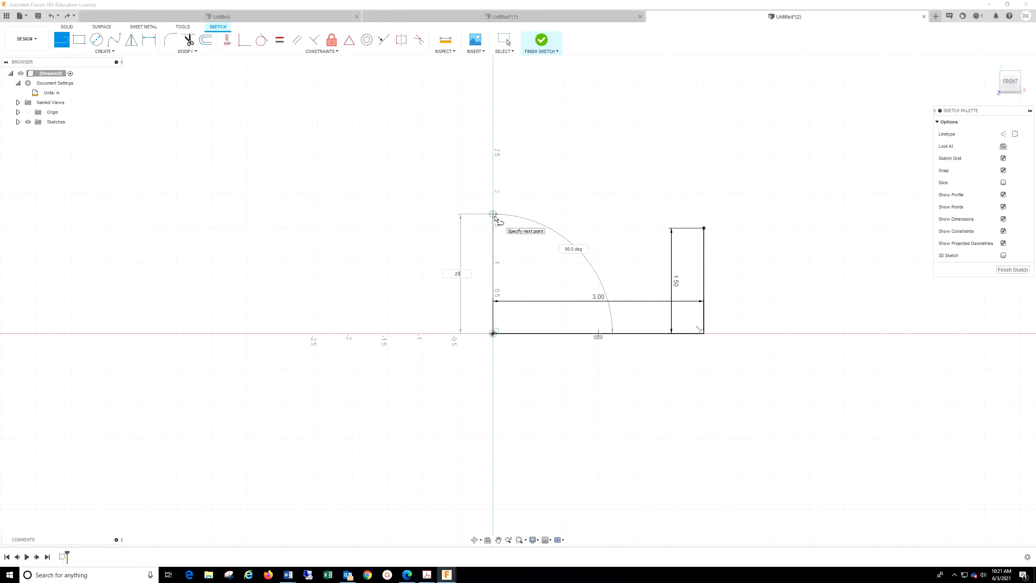
key(Return)
key(Escape)
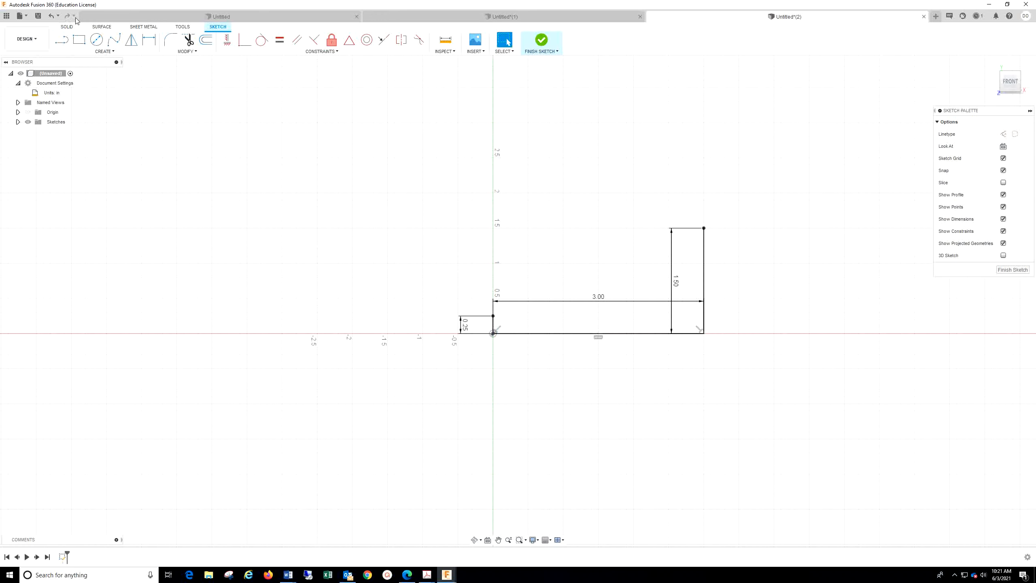
Step: Draw a 0.75 in horizontal line to the right from the top of the 0.25 in line
click(62, 39)
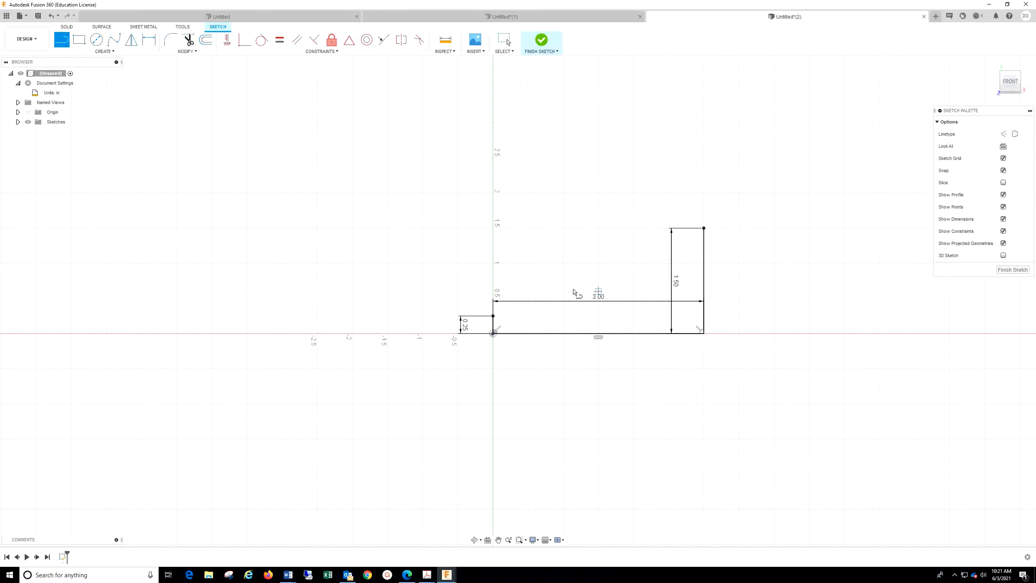
click(493, 316)
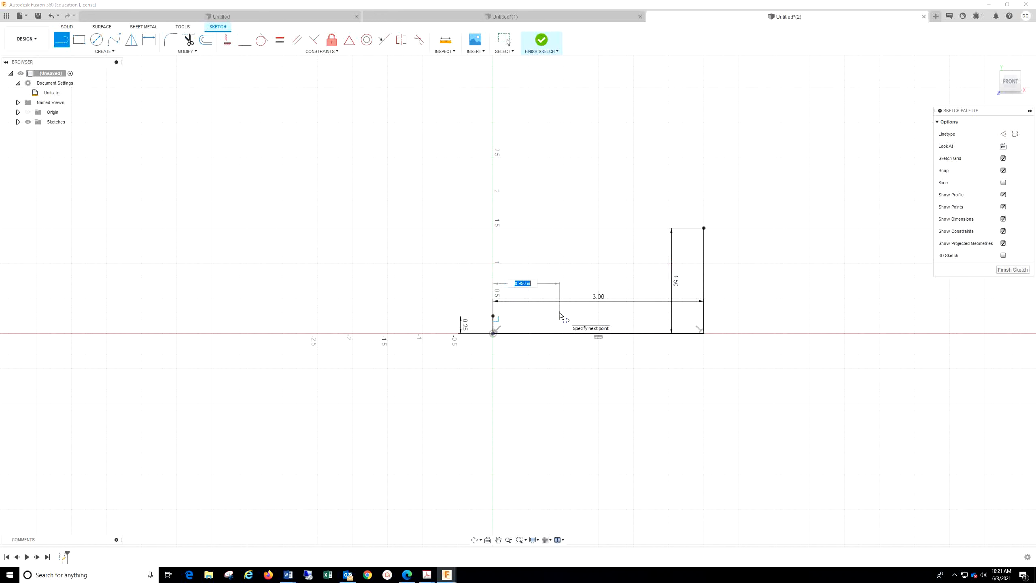
key(Tab)
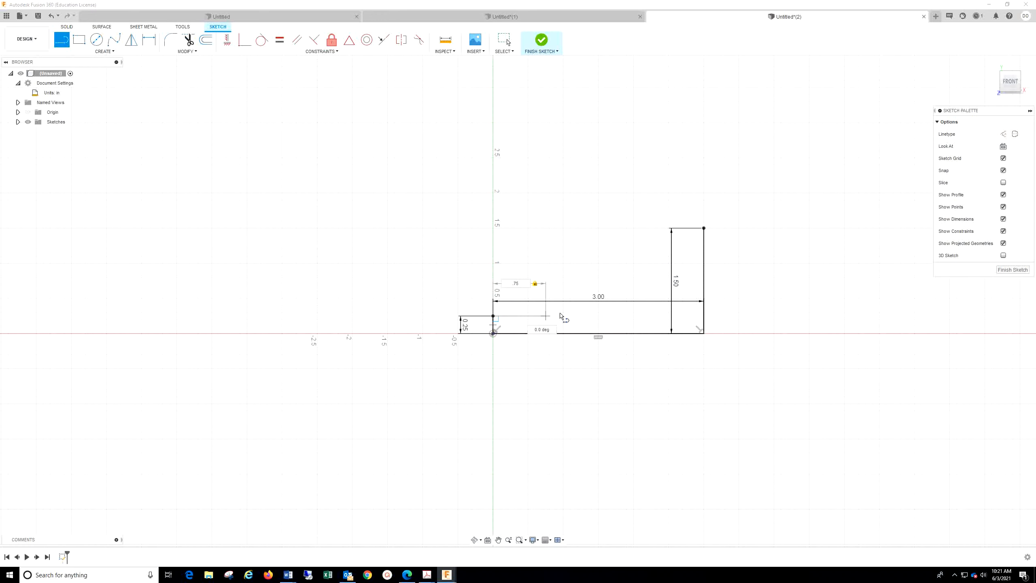
key(Return)
key(Escape)
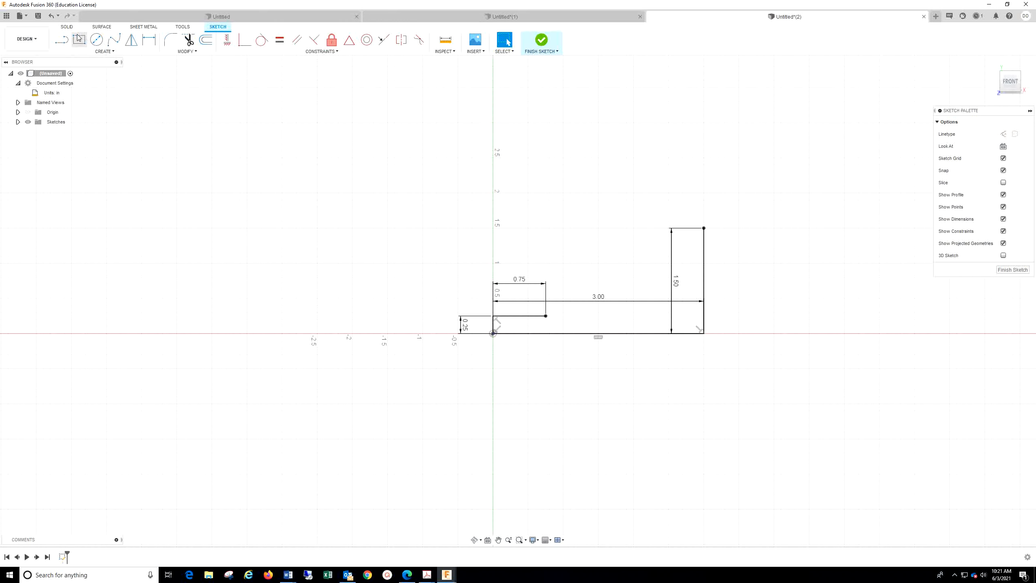
Step: Draw a 0.5 in vertical line upward from the right end of the 0.75 in line to form the slot's inner wall
click(61, 40)
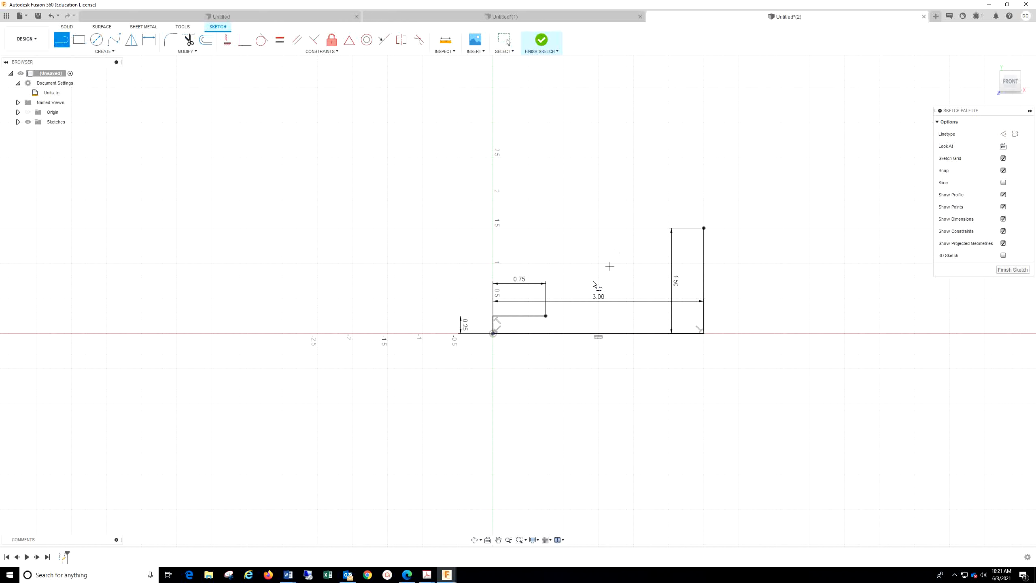
click(547, 317)
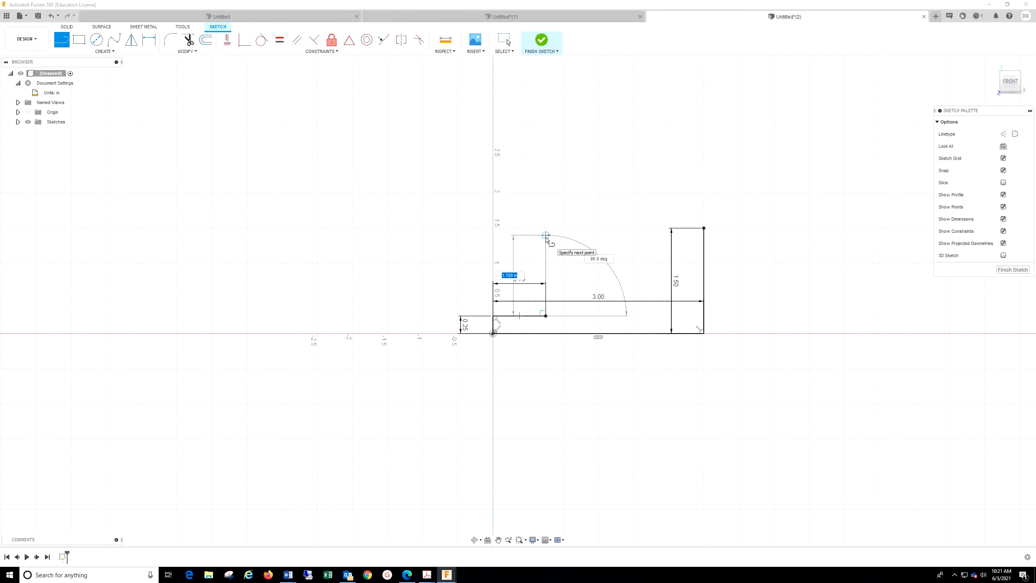
text(.5)
key(Return)
key(Escape)
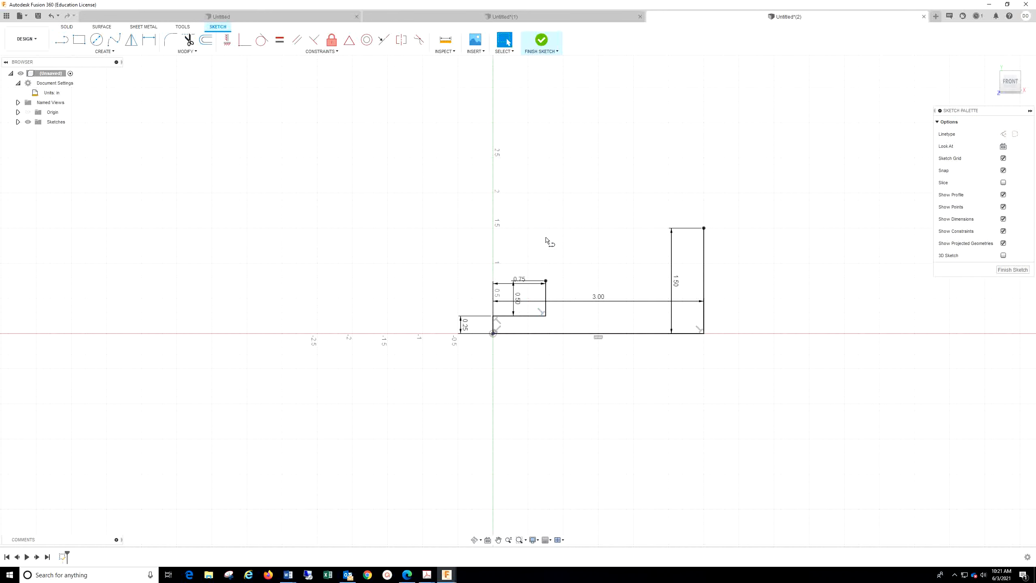
Step: Draw a 0.75 in horizontal line back left from the top of the slot's inner wall to the vertical axis
click(62, 39)
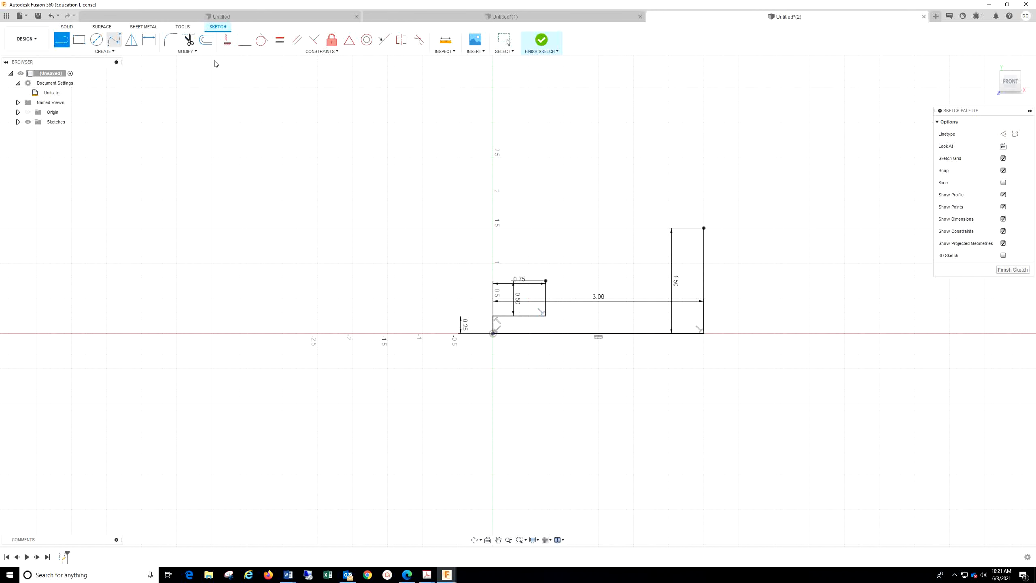
click(546, 281)
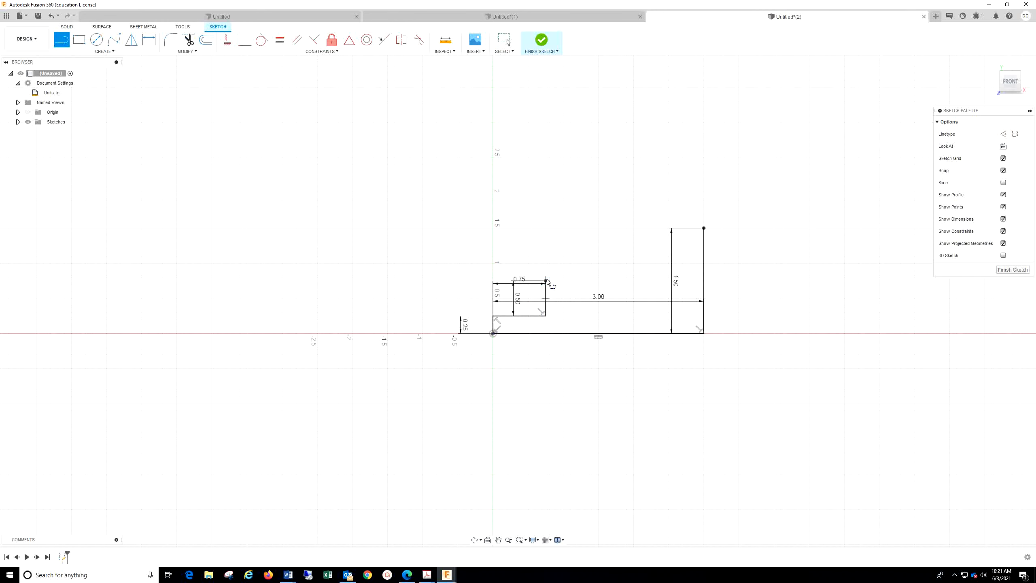
click(494, 282)
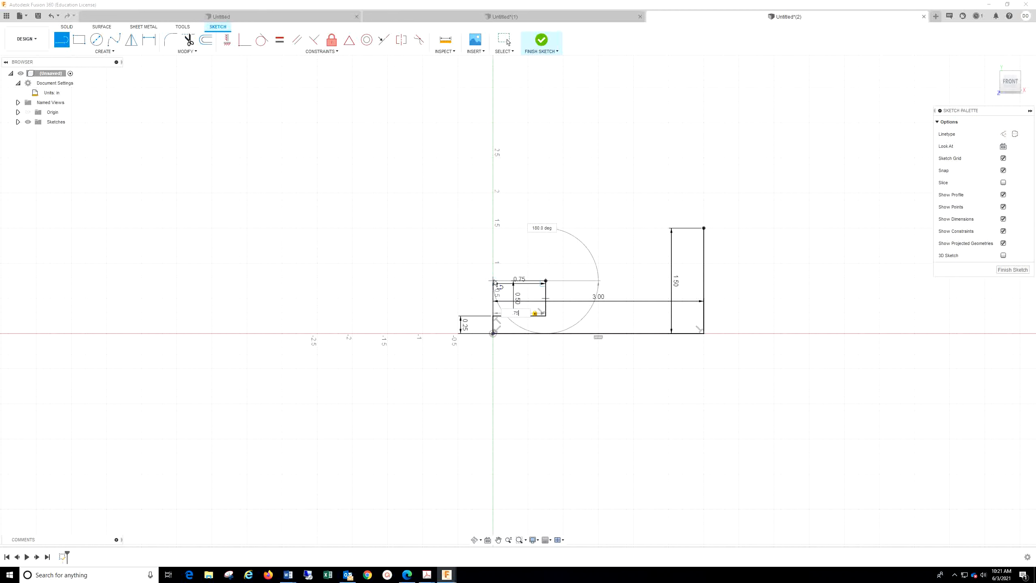
key(Escape)
Step: Draw a 0.5 in vertical line upward along the axis from the left end of the slot's upper edge
click(62, 40)
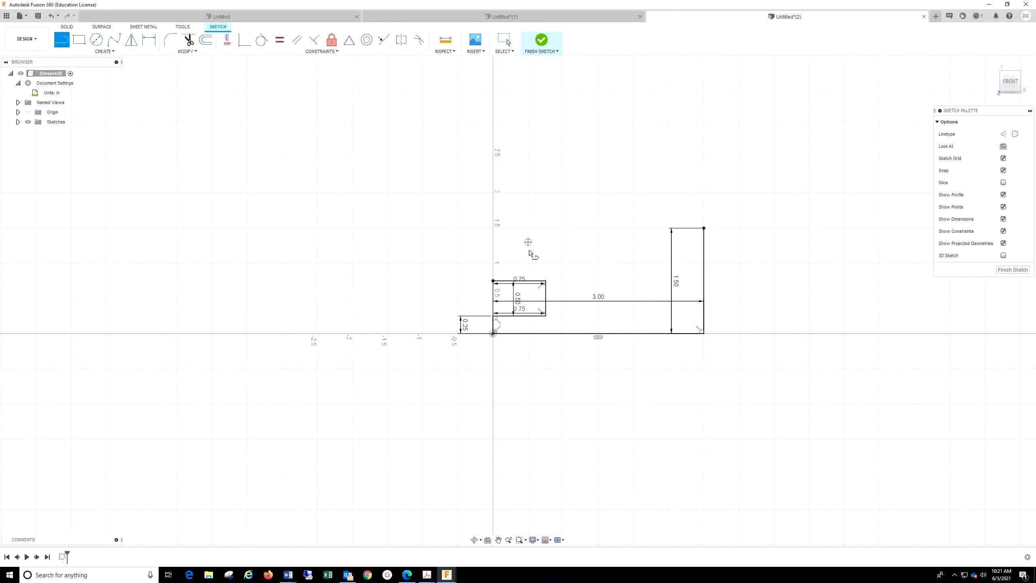
click(493, 281)
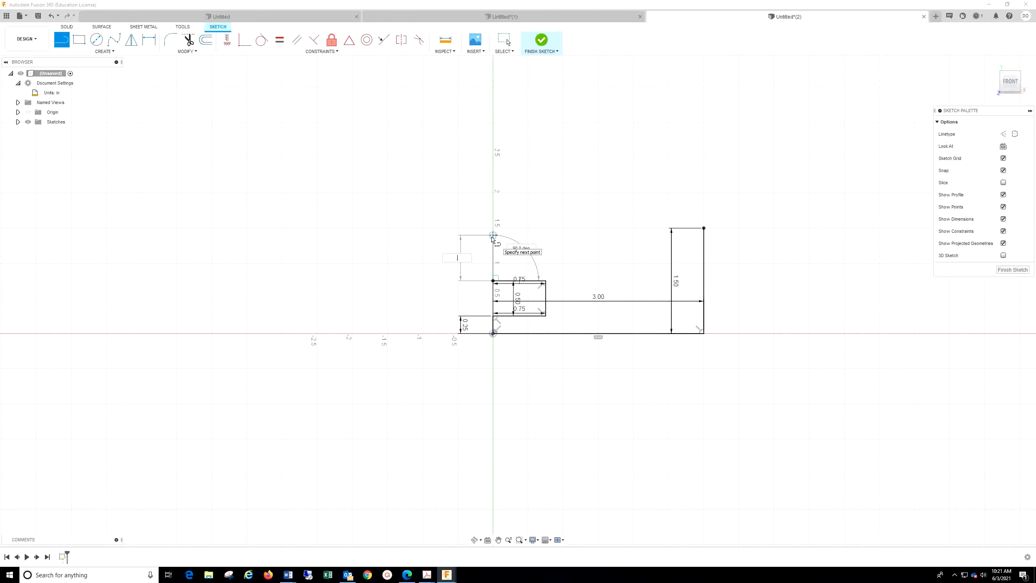
text(.5)
key(Return)
key(Escape)
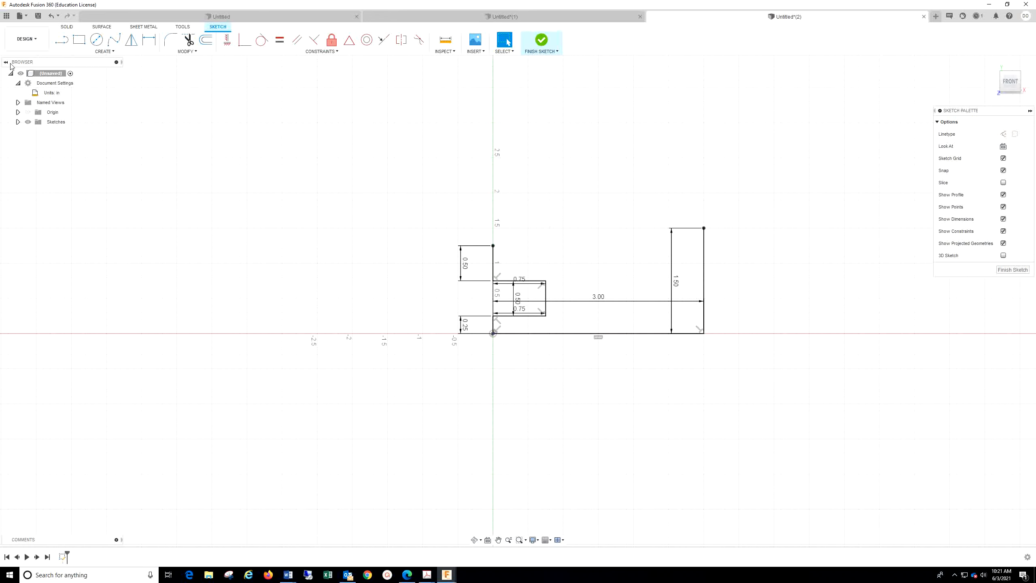
Step: Draw a line sloping up and right from the left side's upper end, continued by a 1 in horizontal top line
click(61, 41)
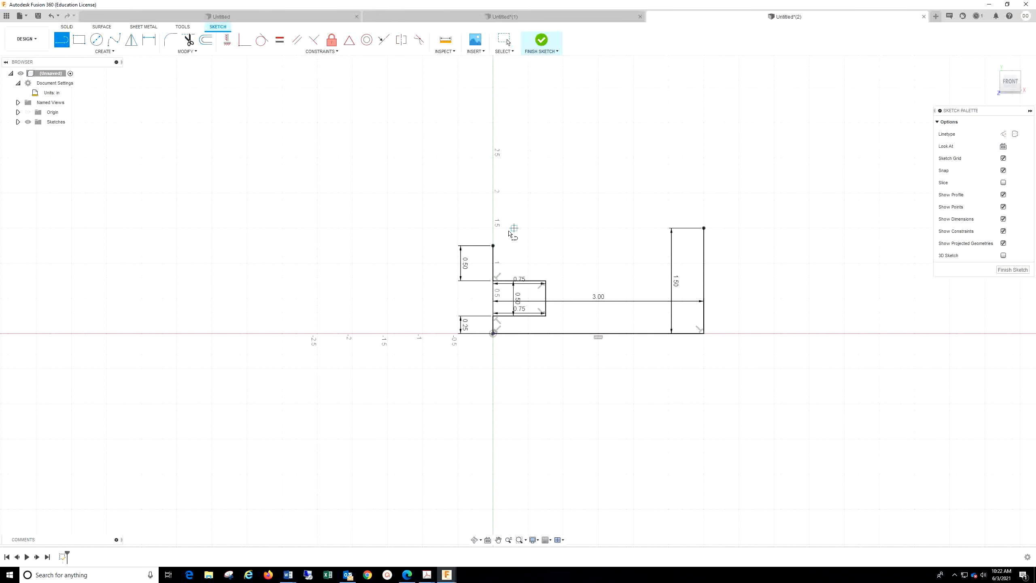
click(494, 245)
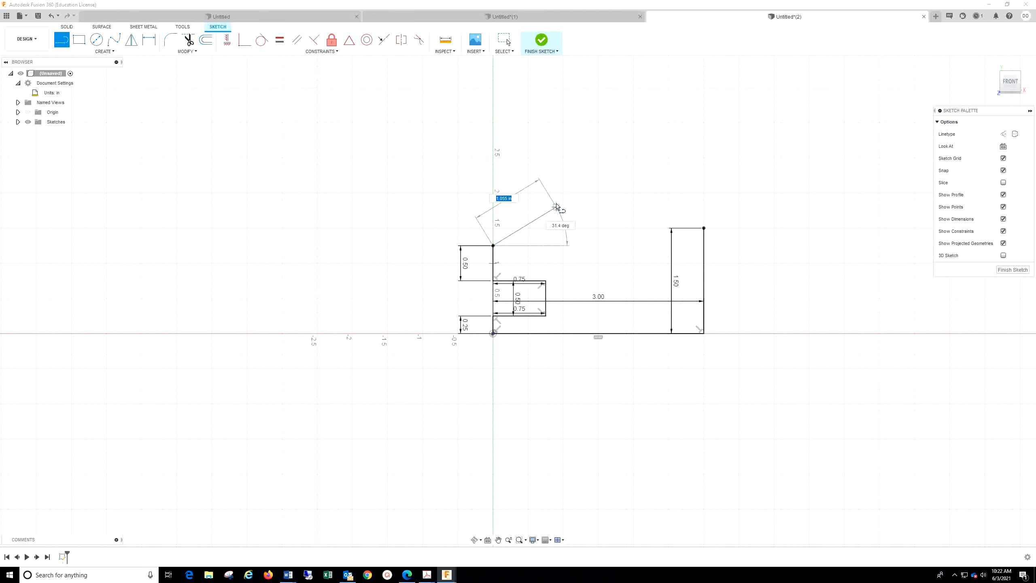
click(556, 200)
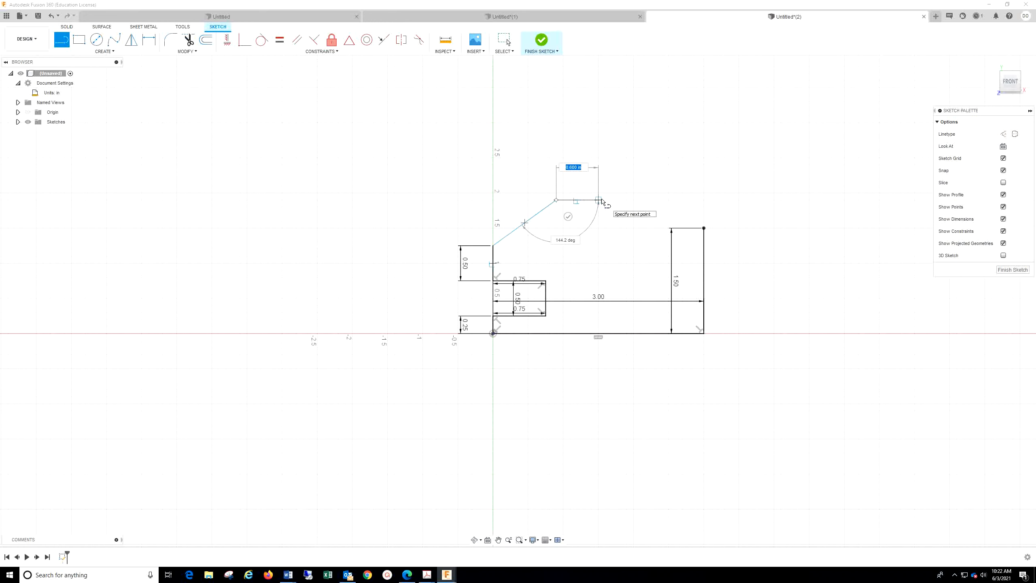
text(1)
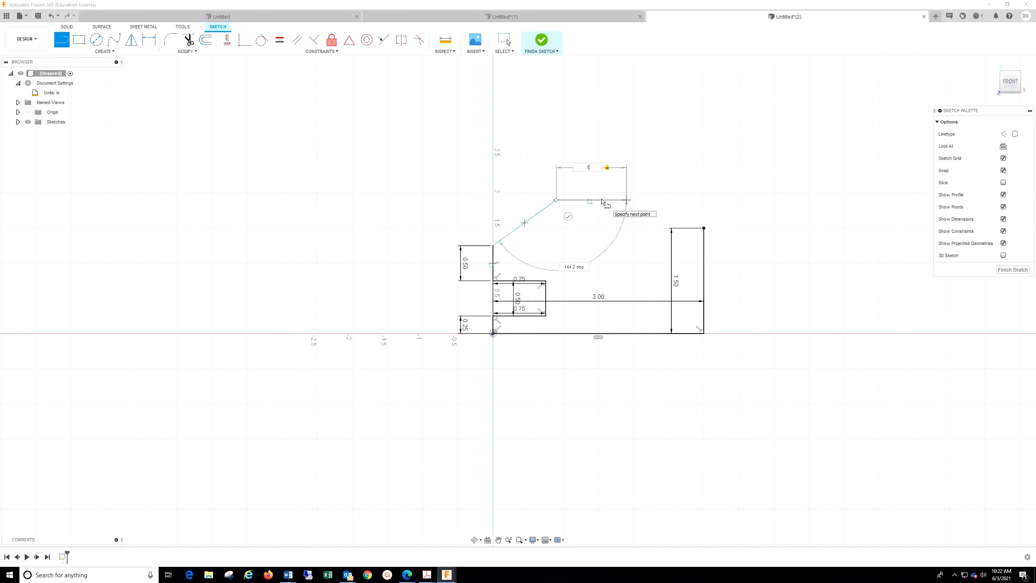
key(Return)
key(Escape)
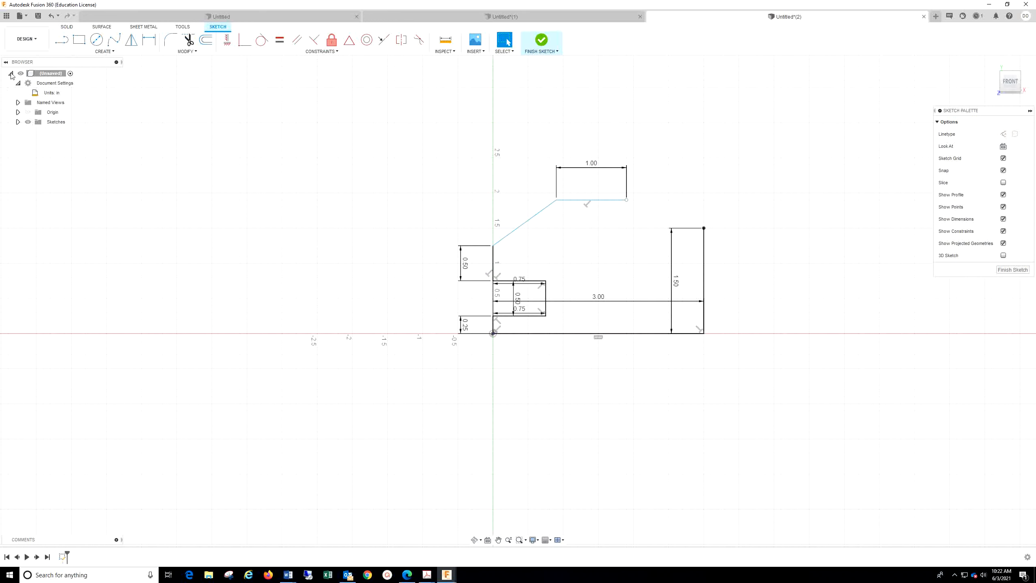
Step: Close the profile with a sloped line from the top line's right end to the upper end of the 1.5 in vertical line
click(62, 40)
click(627, 200)
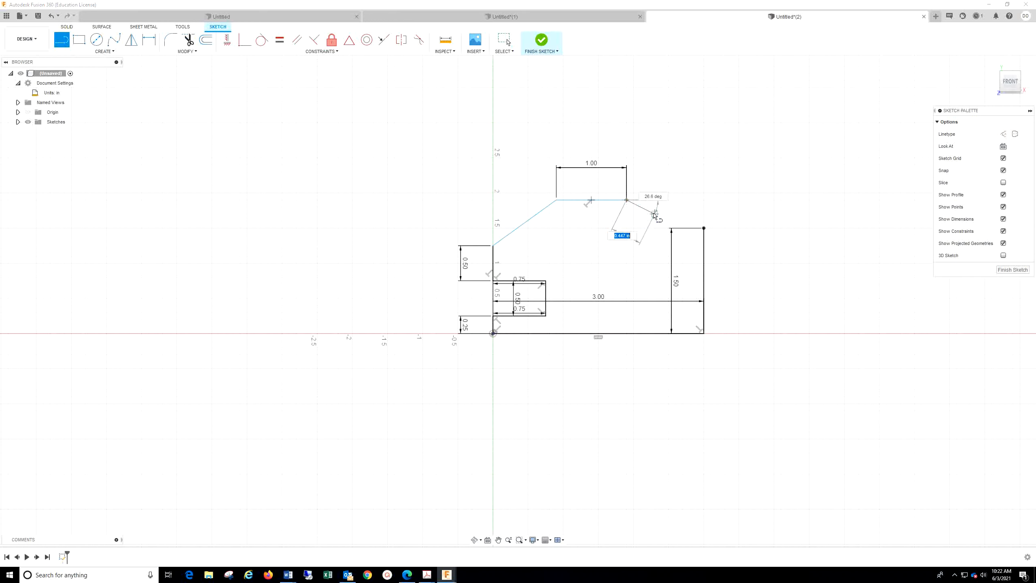
click(704, 229)
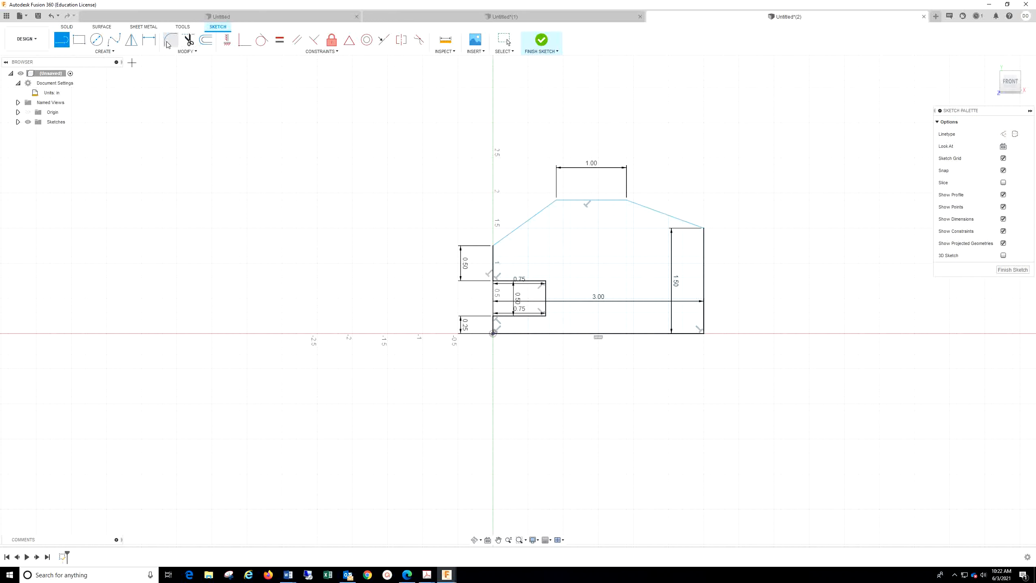
Step: Dimension the horizontal distance between the ends of the right sloped edge as 0.75 in
click(149, 39)
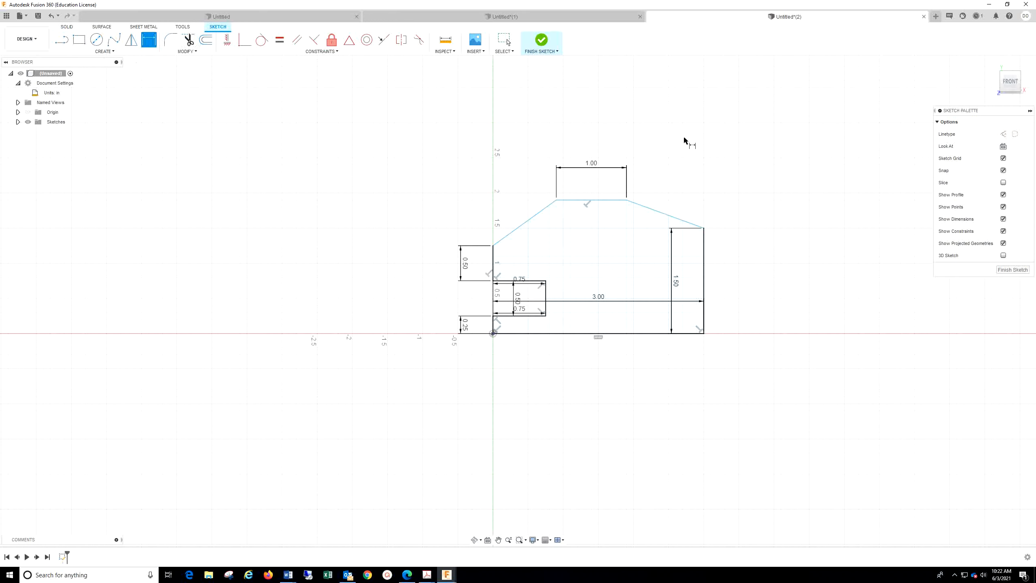
click(704, 229)
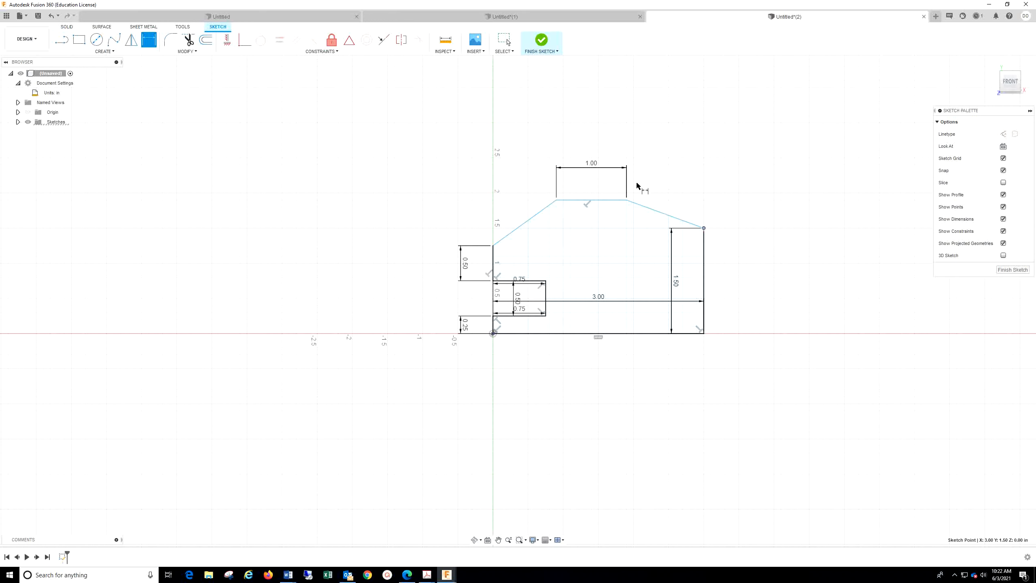
click(627, 201)
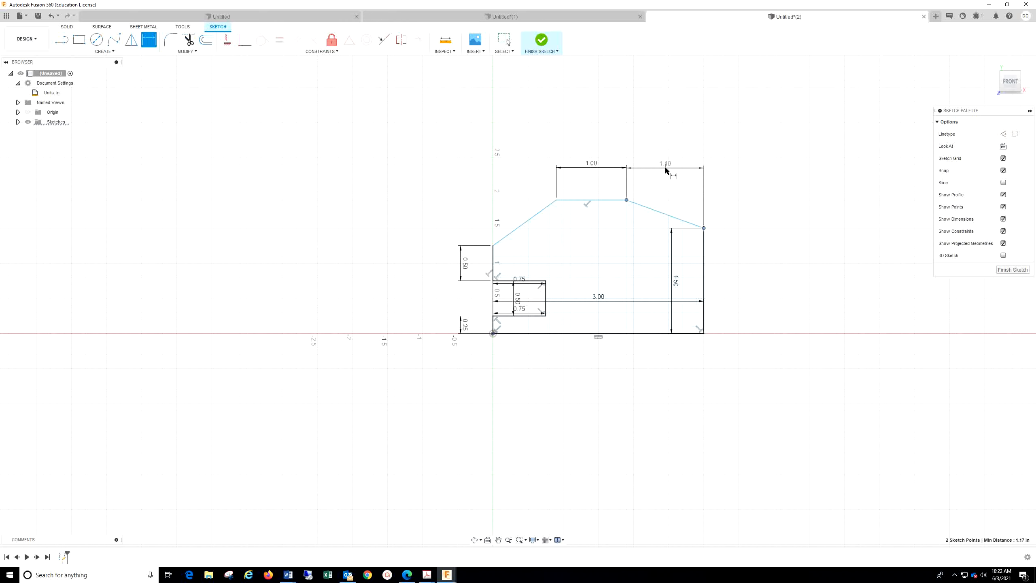
click(666, 169)
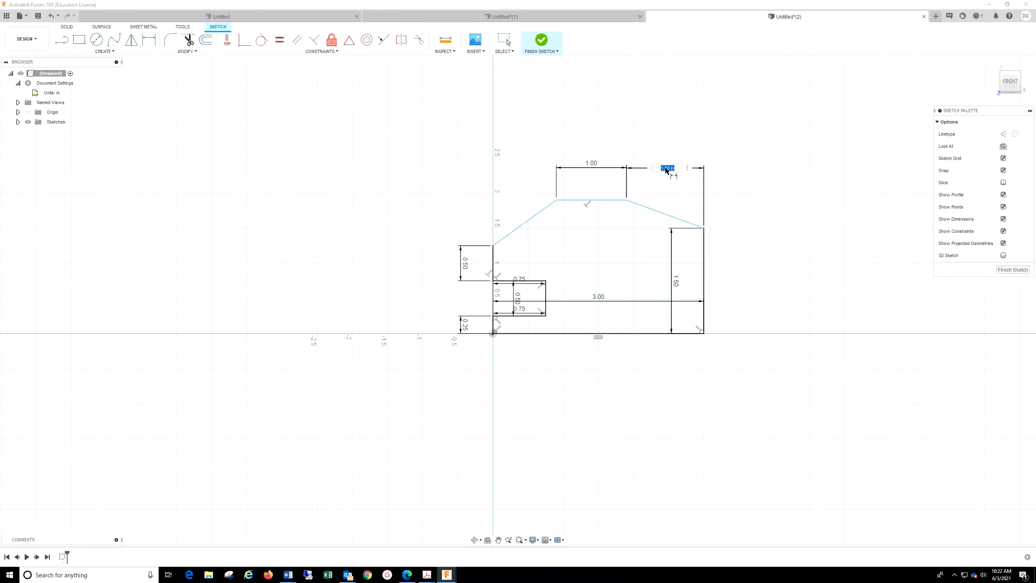
text(.75)
key(Return)
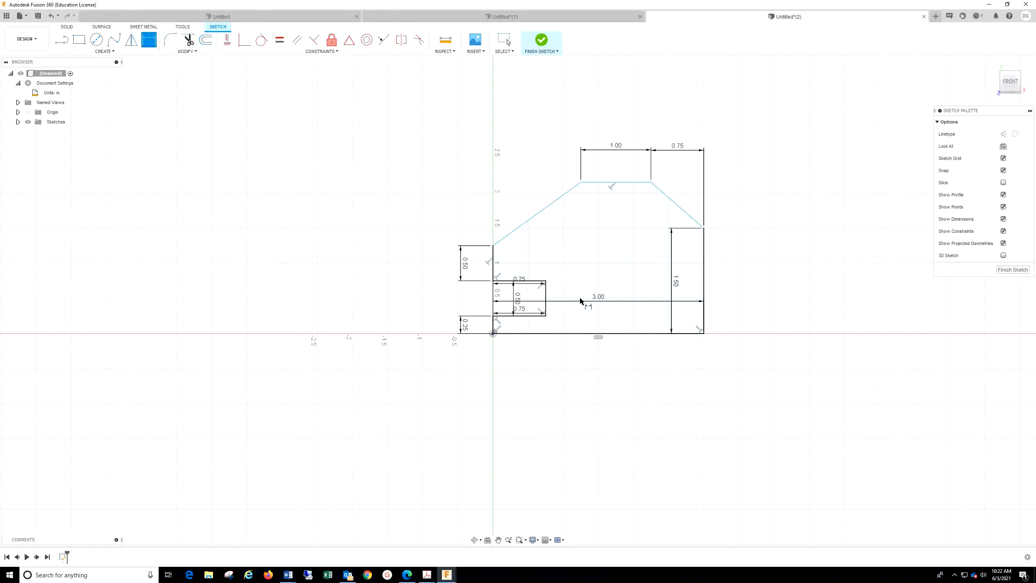
Step: Dimension the profile's overall height from the bottom edge to the top edge as 2 in
click(618, 336)
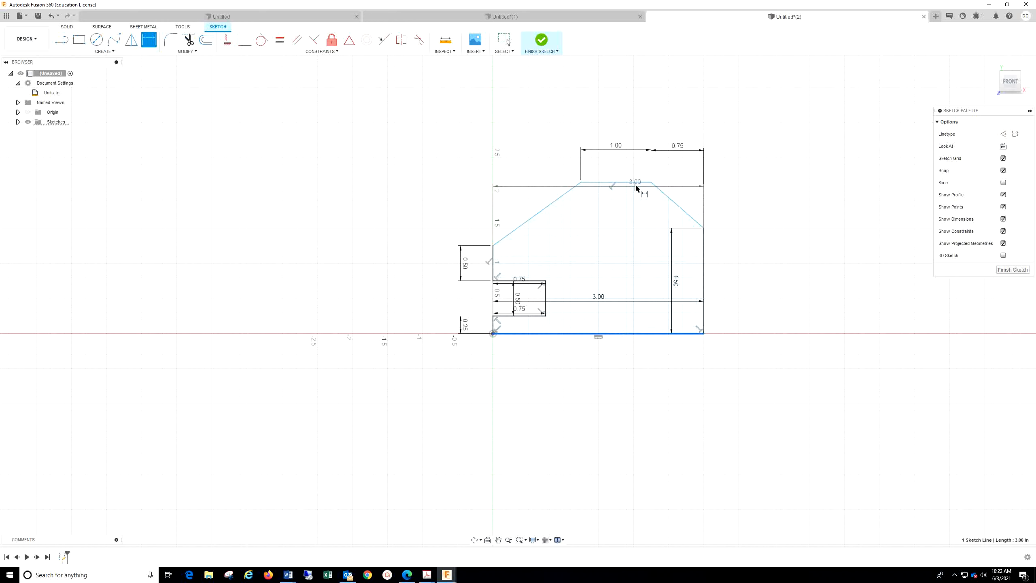
click(637, 184)
click(766, 260)
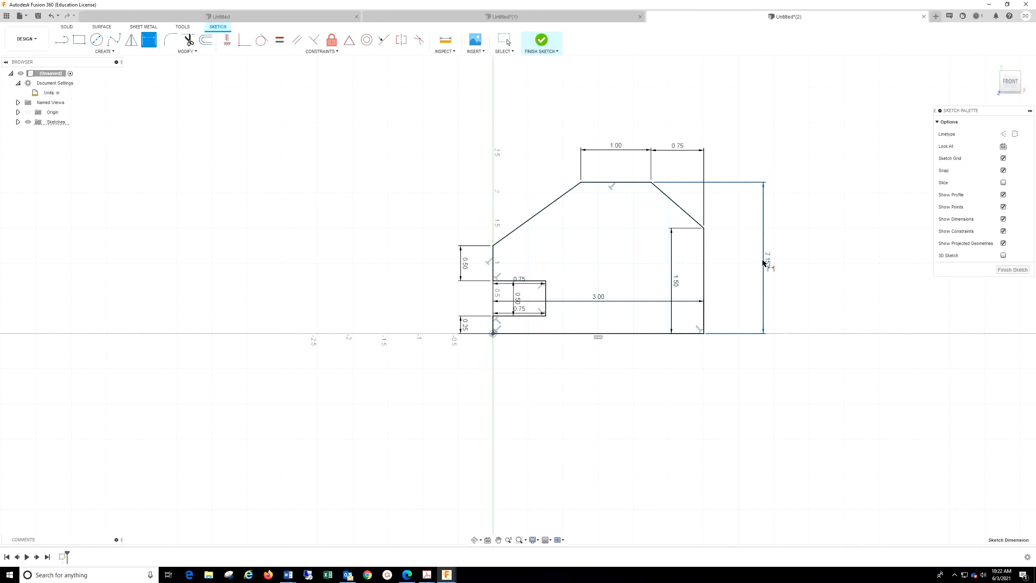
text(2)
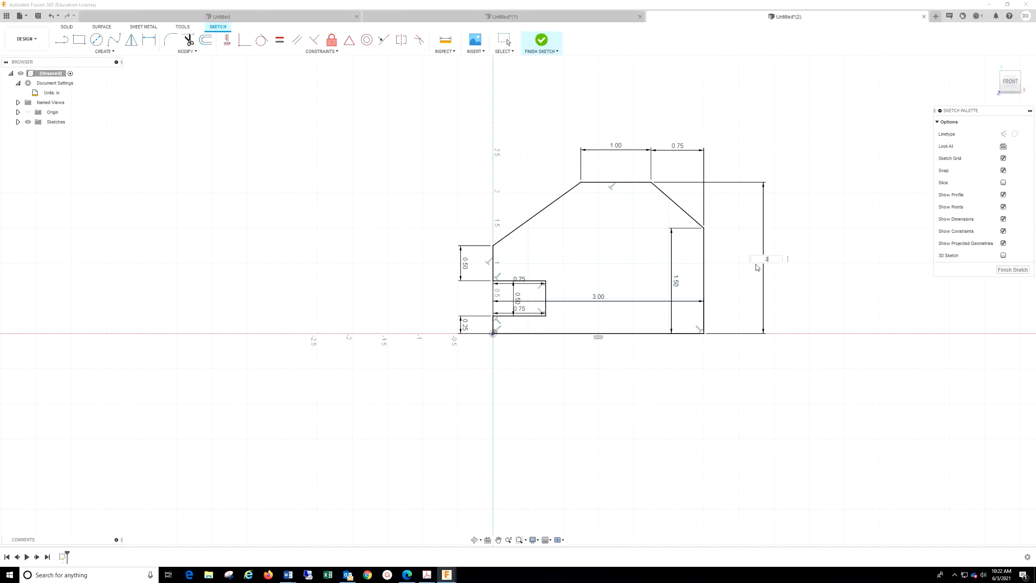
key(Return)
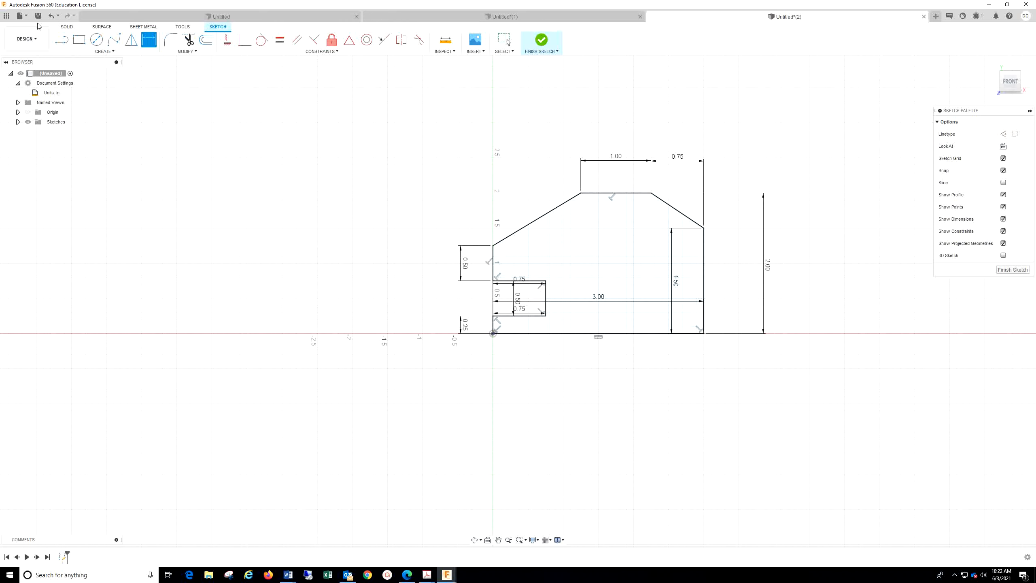
Step: Draw a 1 in diameter circle inside the profile, to the right of the slot
key(c)
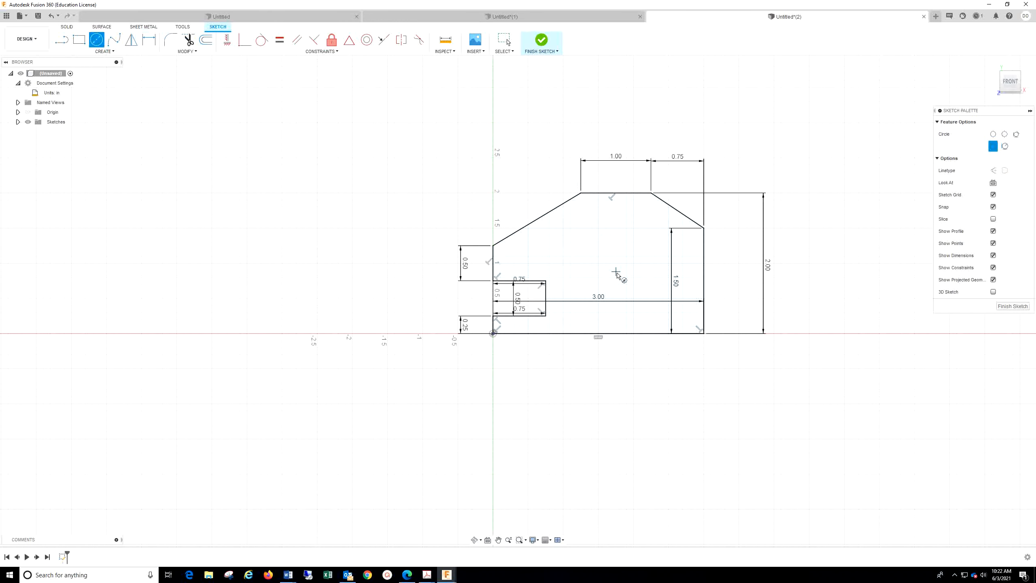
click(619, 264)
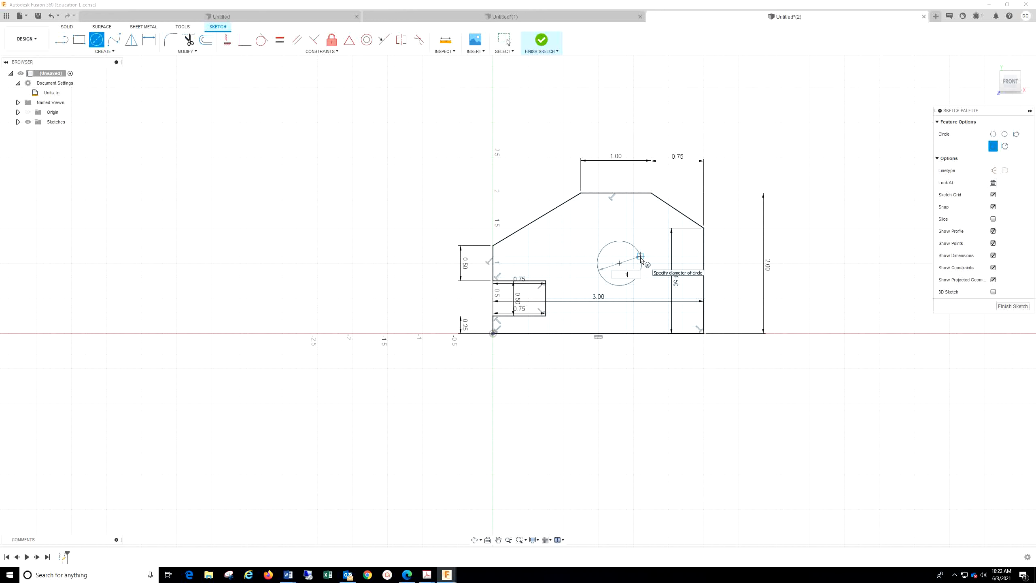
text(1)
key(Return)
key(Escape)
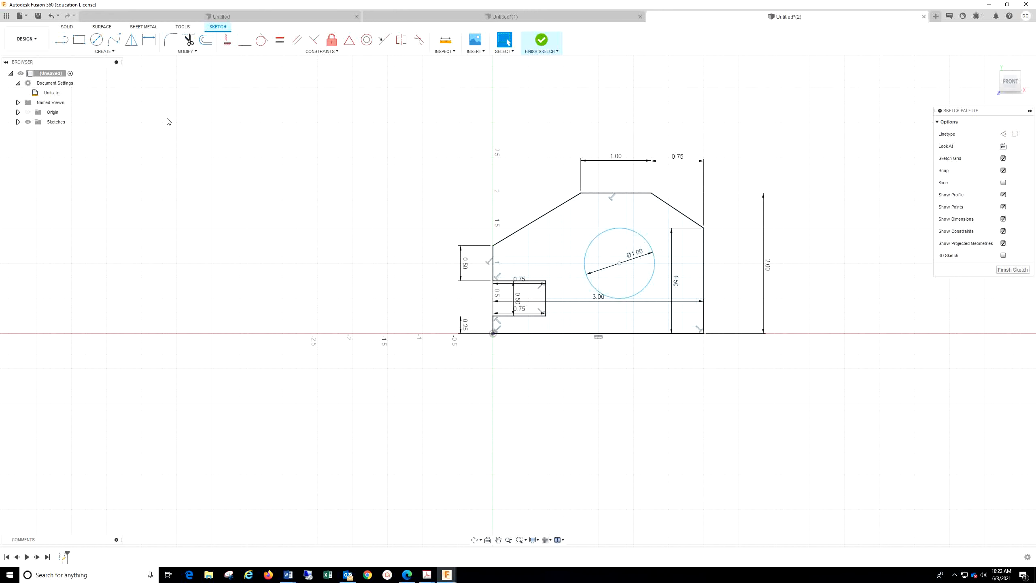
Step: Dimension the circle's center 1 in above the profile's bottom edge
click(153, 42)
click(632, 334)
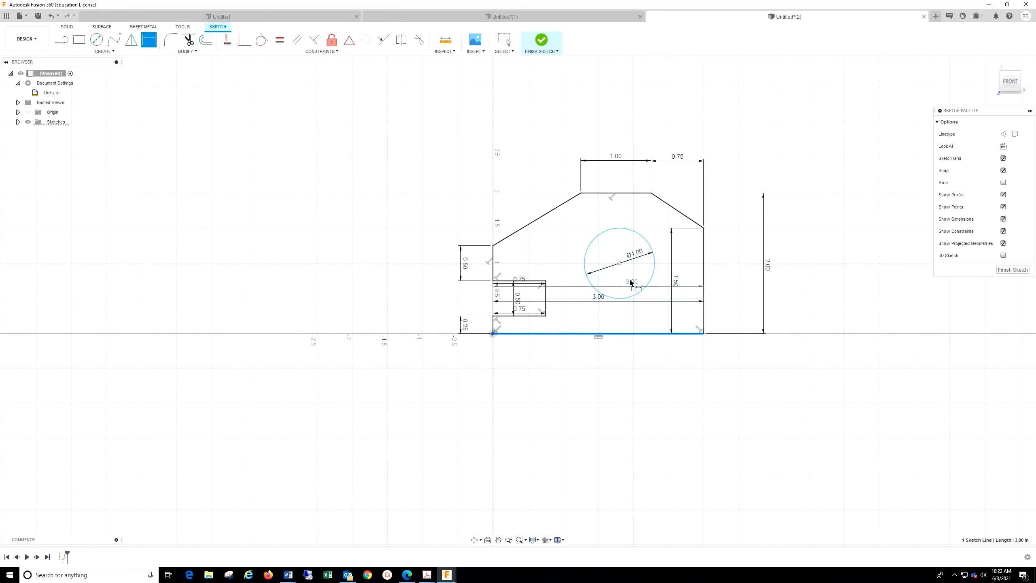
click(619, 263)
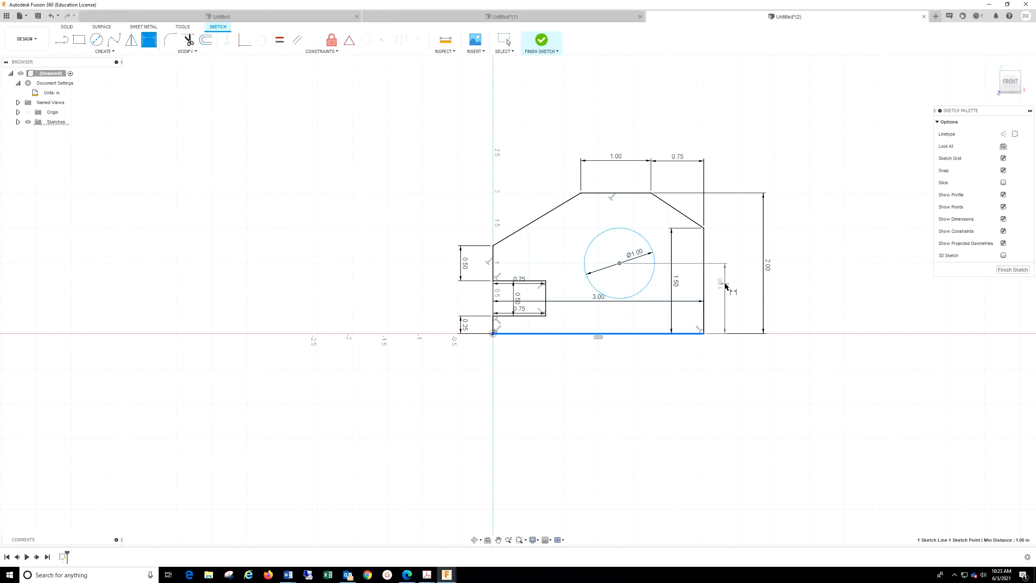
click(738, 303)
key(Return)
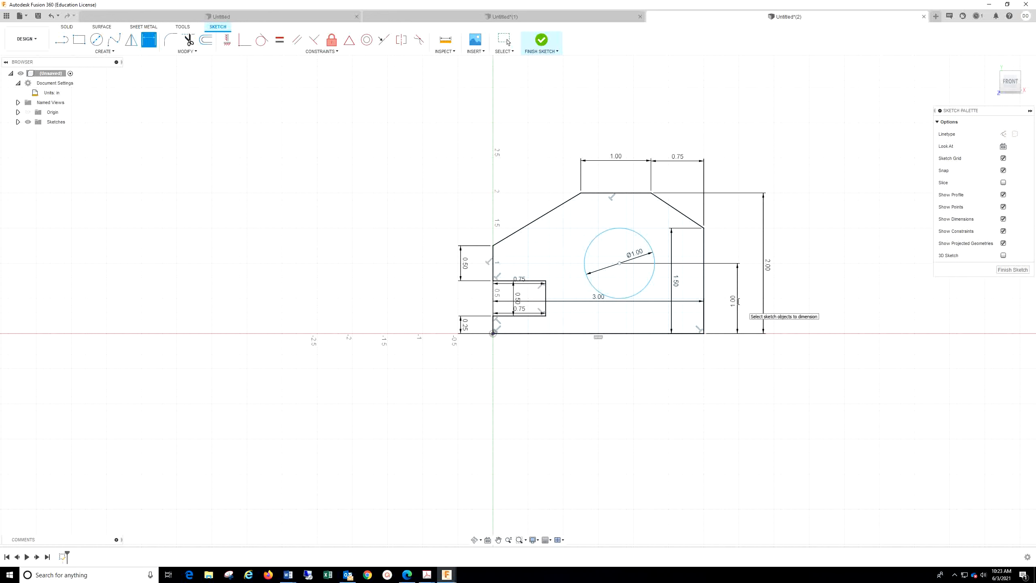
Step: Dimension the circle's center 1 in from the profile's right vertical edge
click(705, 280)
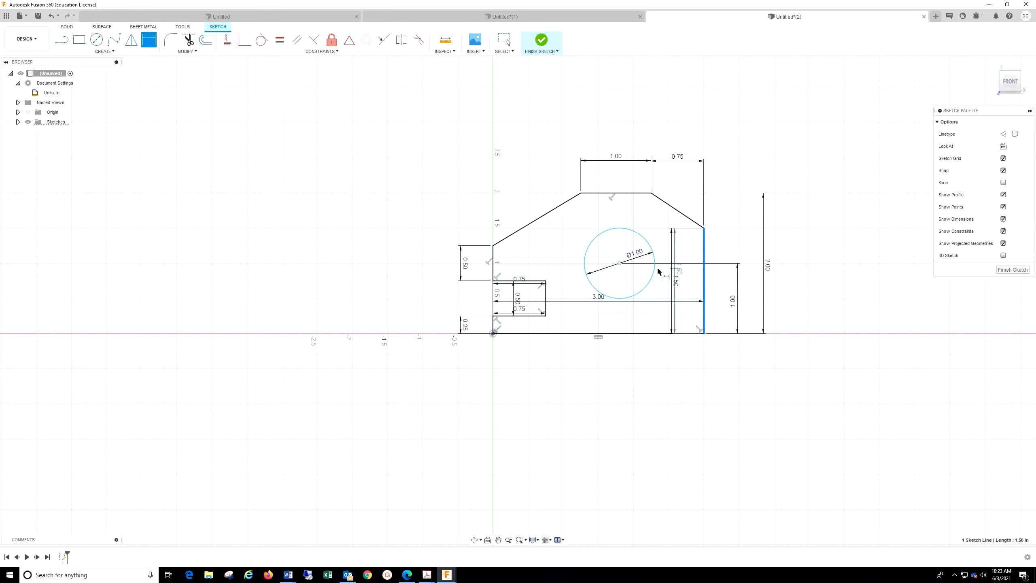
click(620, 263)
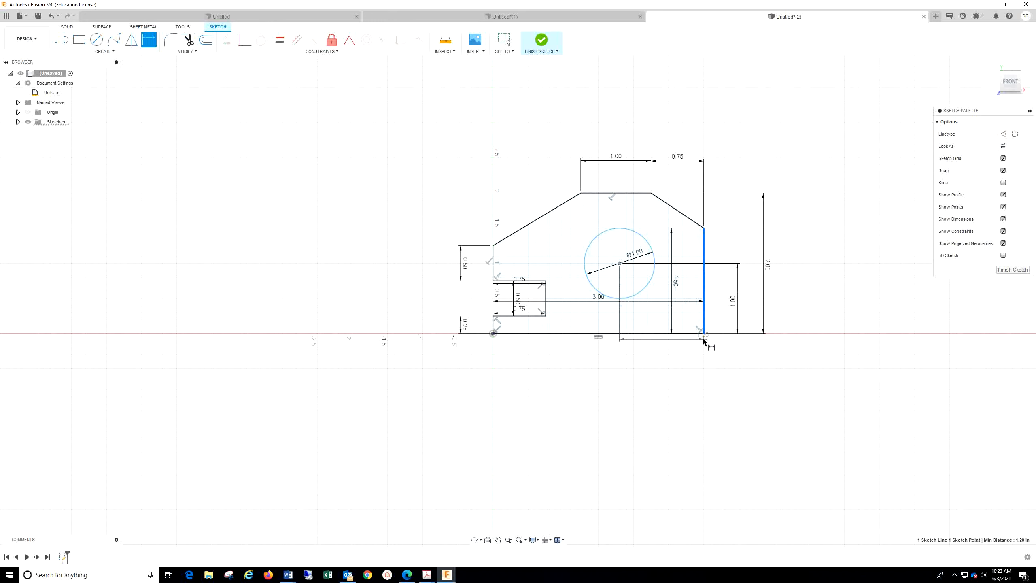
click(667, 370)
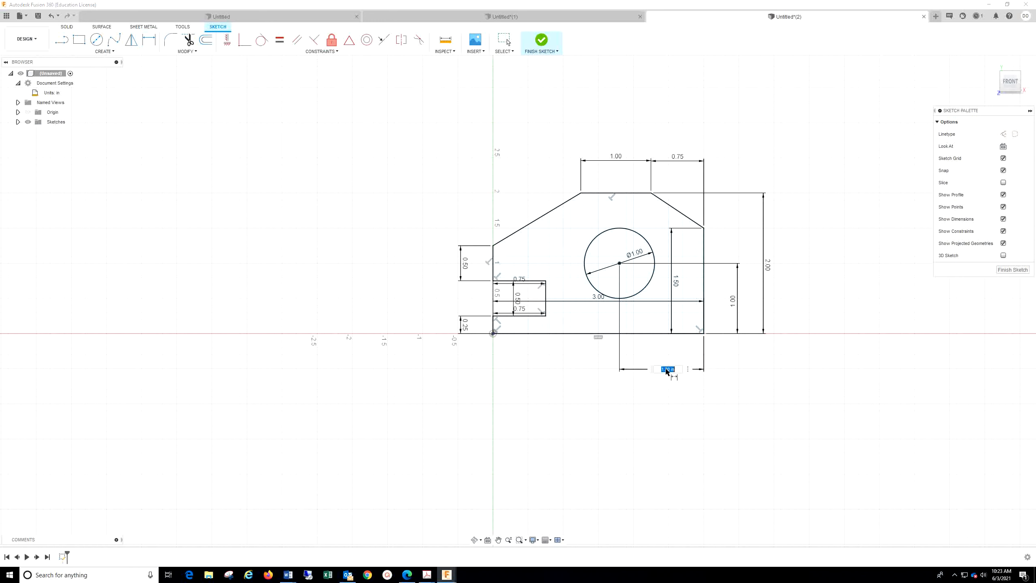
text(1)
key(Return)
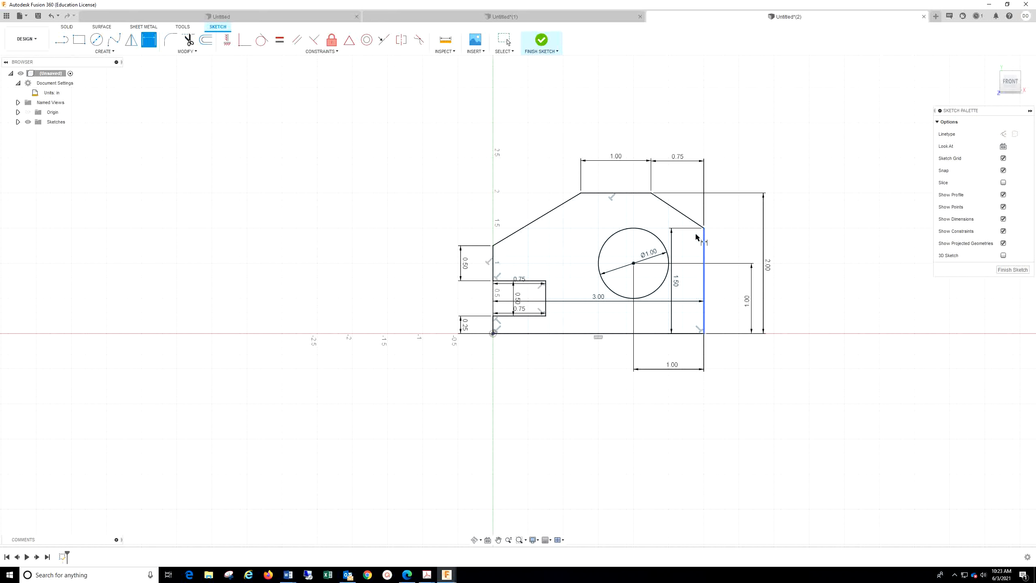
Step: Arrange the circle and right edge height dimensions beside the profile, and the overall width and circle offset dimensions below it
mouse_move(749, 304)
mouse_down()
mouse_move(695, 288)
mouse_move(746, 289)
mouse_up()
key(d)
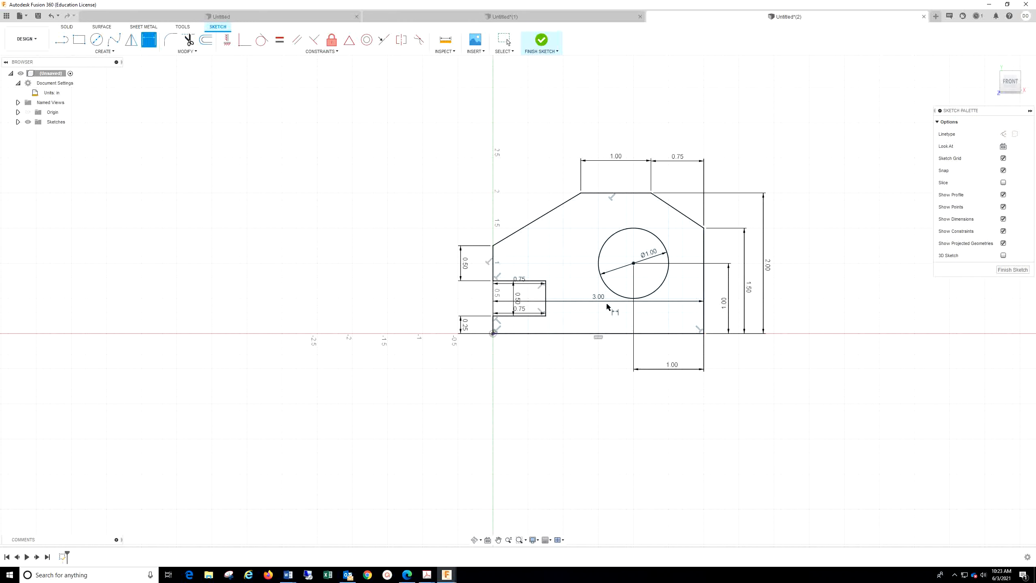
drag(599, 301, 624, 400)
drag(672, 366, 671, 352)
drag(625, 400, 625, 383)
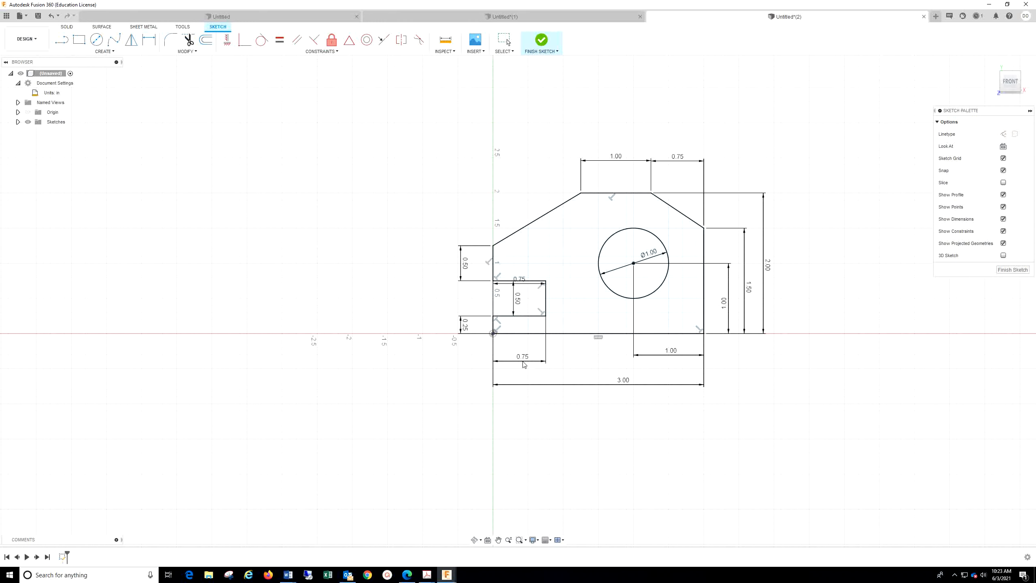
Step: Place the slot's lower depth dimension below the profile and its height dimension left of it, and finish the sketch
click(520, 361)
click(464, 304)
key(d)
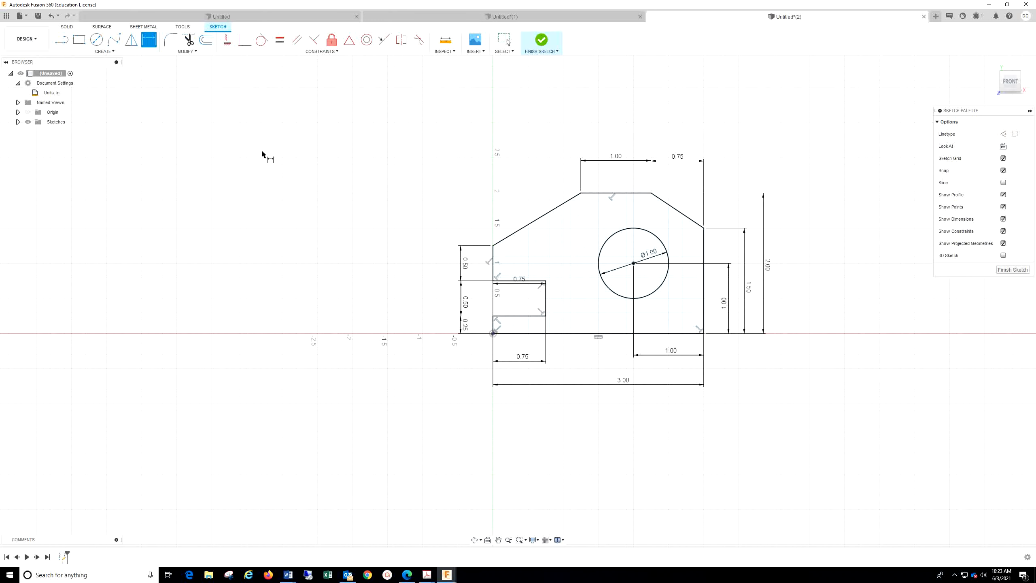
mouse_move(847, 268)
middle_down()
mouse_move(786, 215)
mouse_move(786, 294)
middle_up()
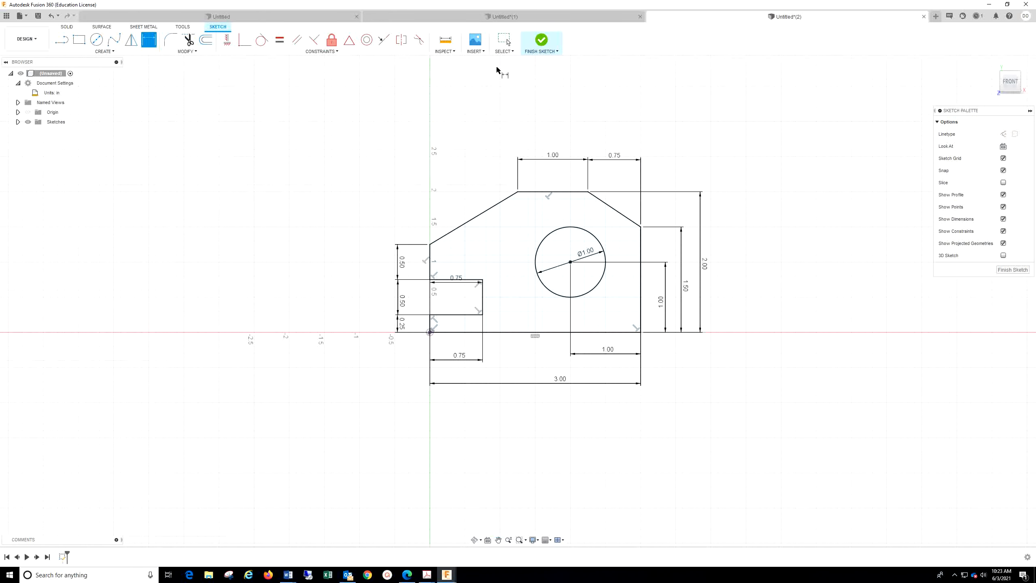
click(550, 42)
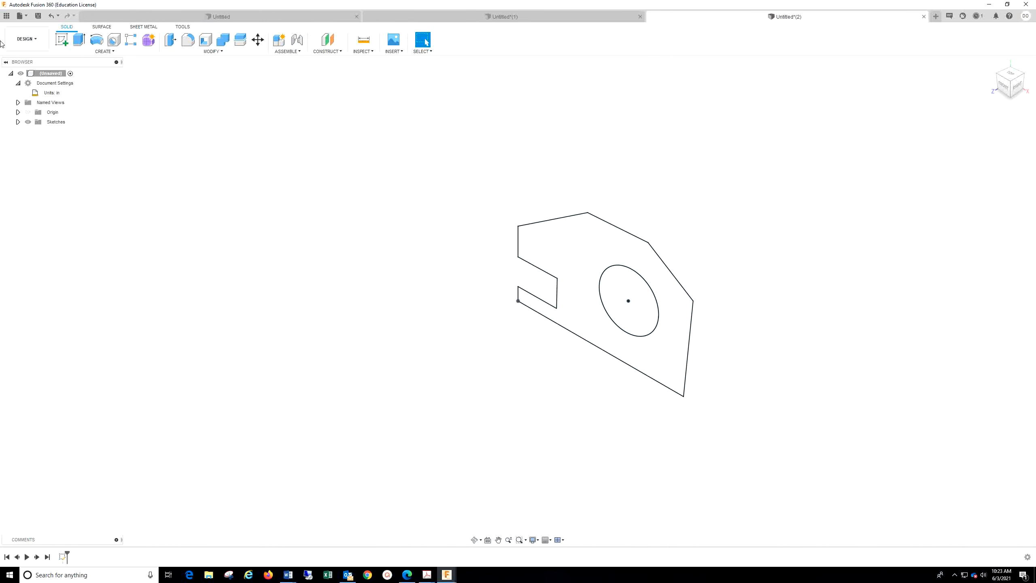
click(80, 39)
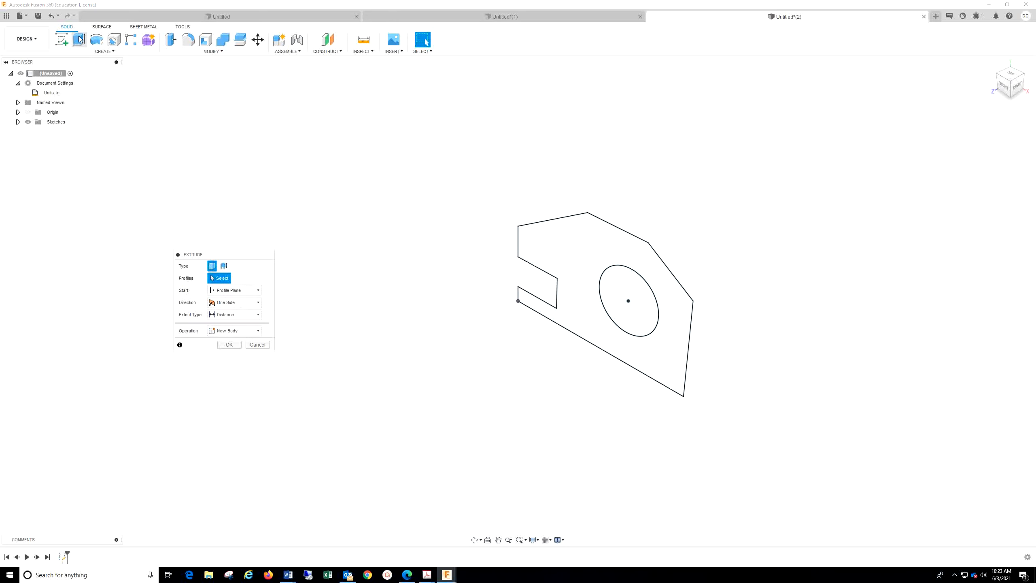
click(619, 292)
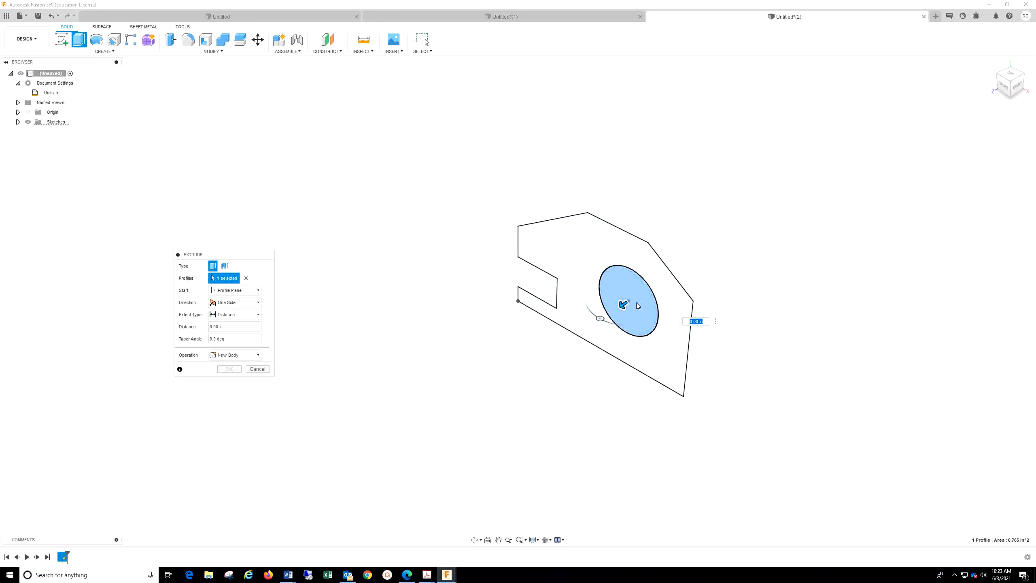
click(261, 369)
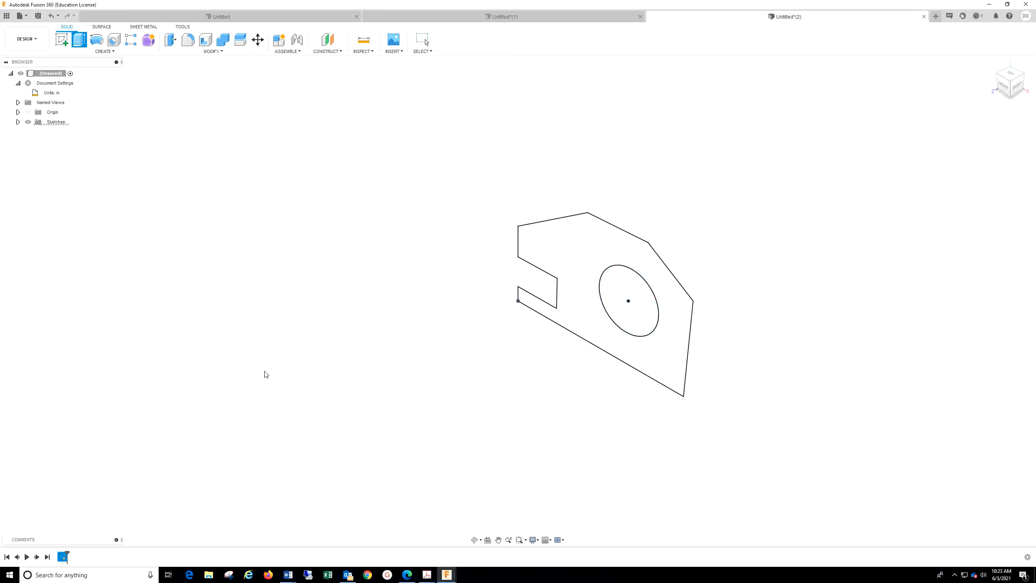
Step: Extrude the slotted outer profile, excluding the circle, 0.5 in as a new body
click(79, 39)
click(577, 245)
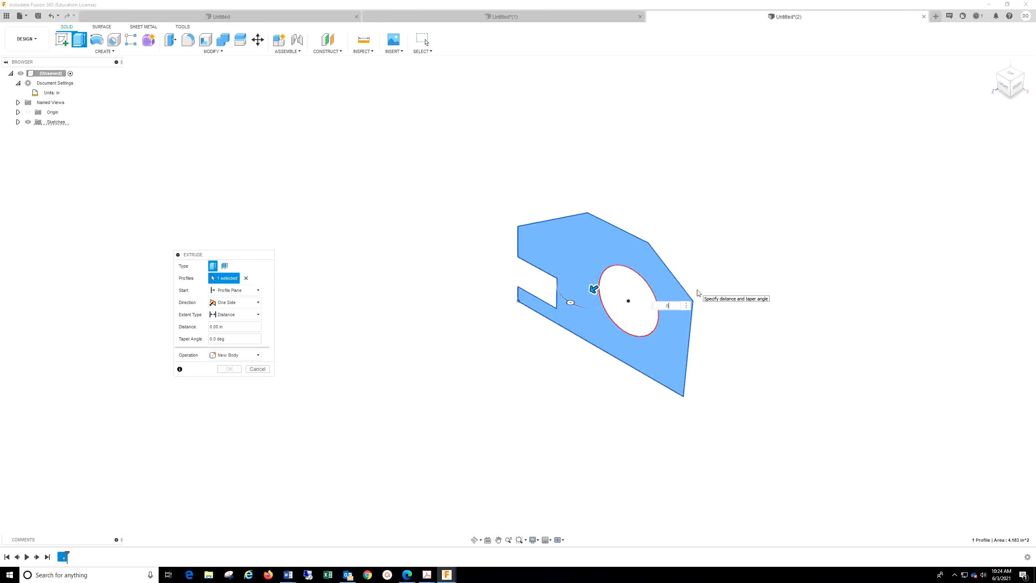
key(Return)
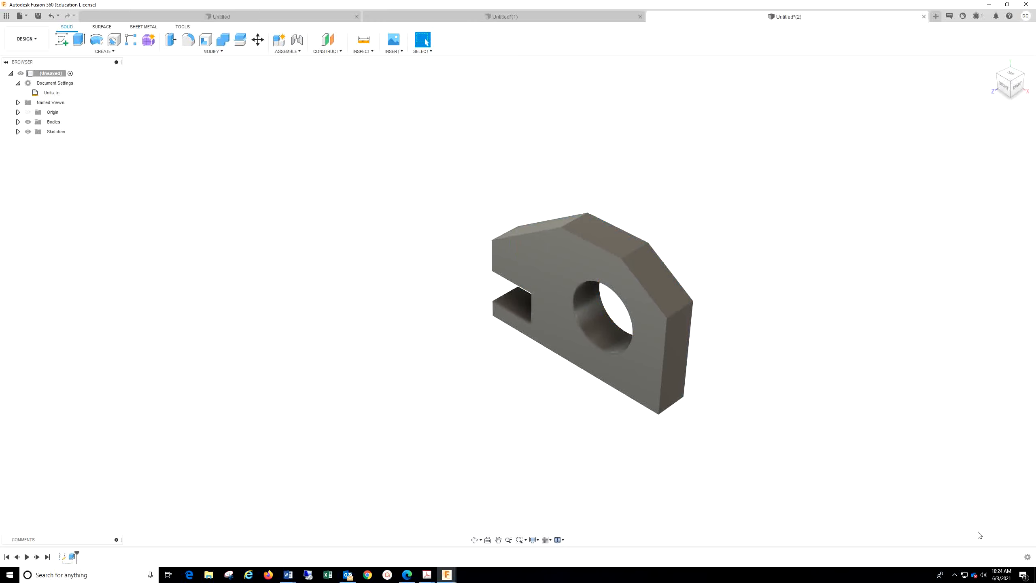
click(954, 577)
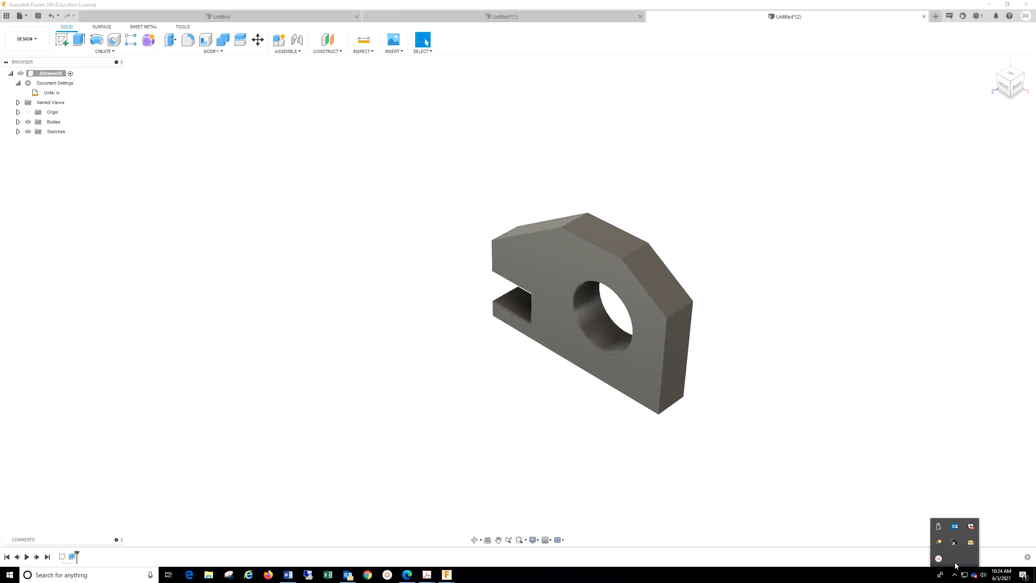